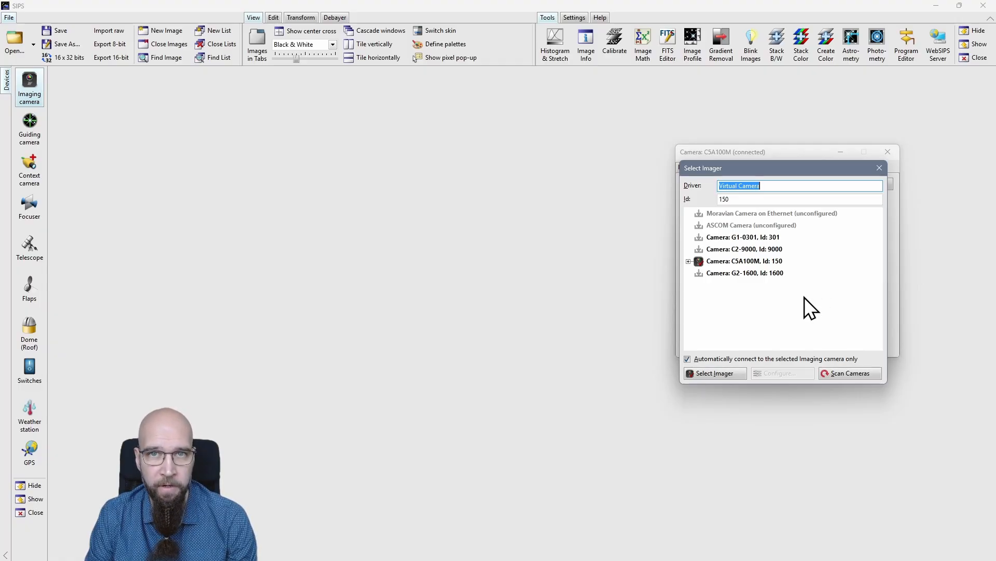
Step: Rescan the available cameras with automatic connection enabled and select Camera C5A100M, Id 150, as the imager
left_click(688, 358)
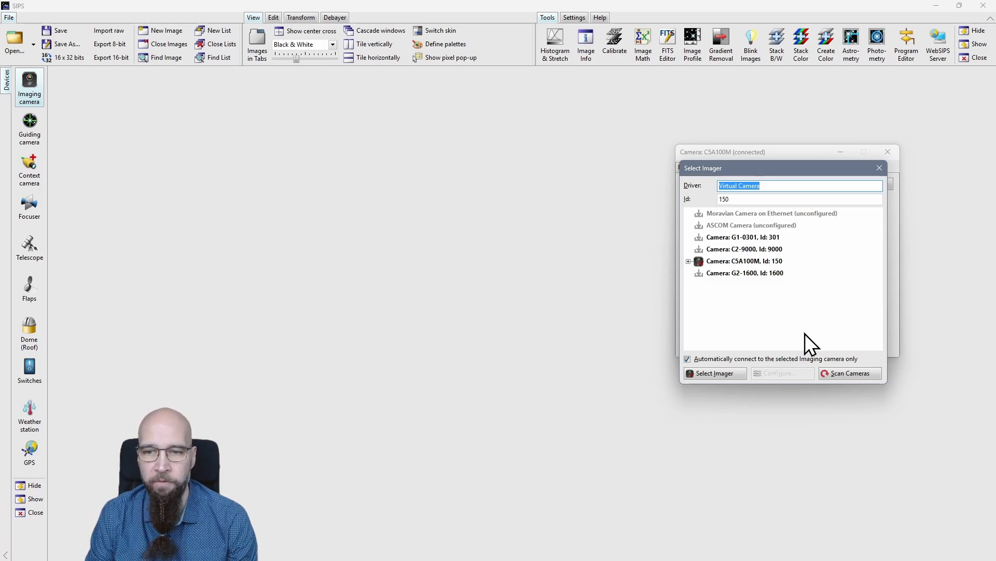
left_click(853, 374)
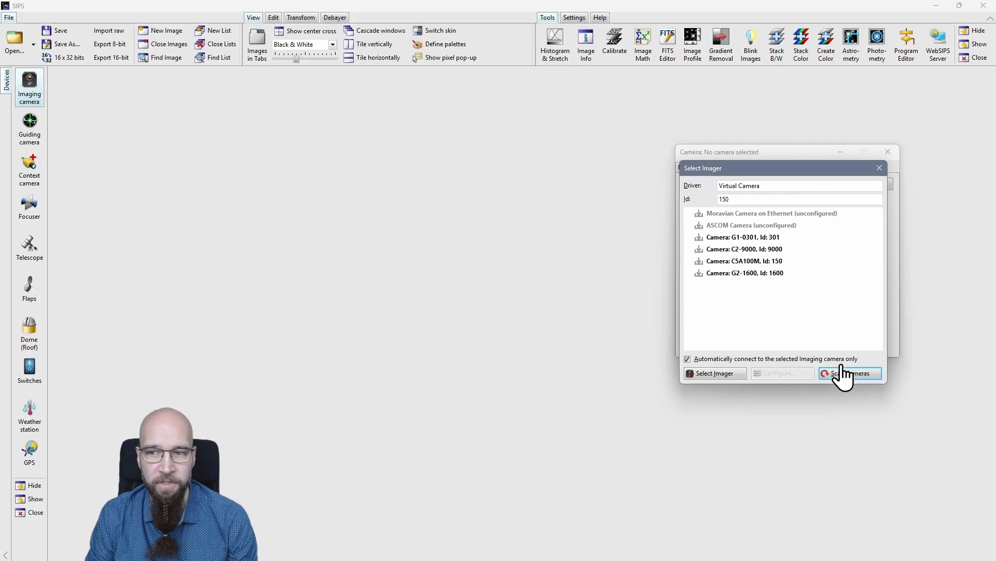
left_click(861, 377)
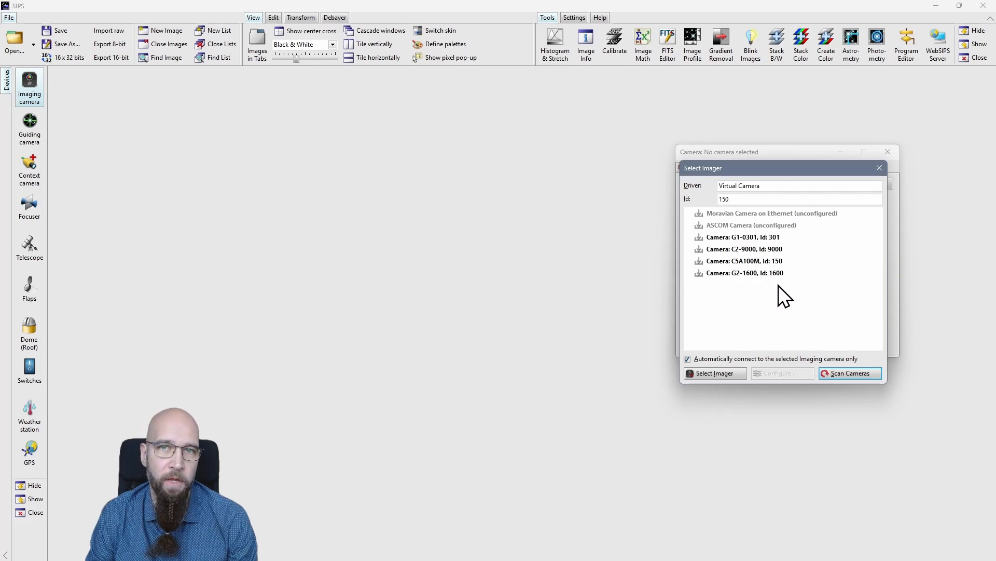
left_click(752, 262)
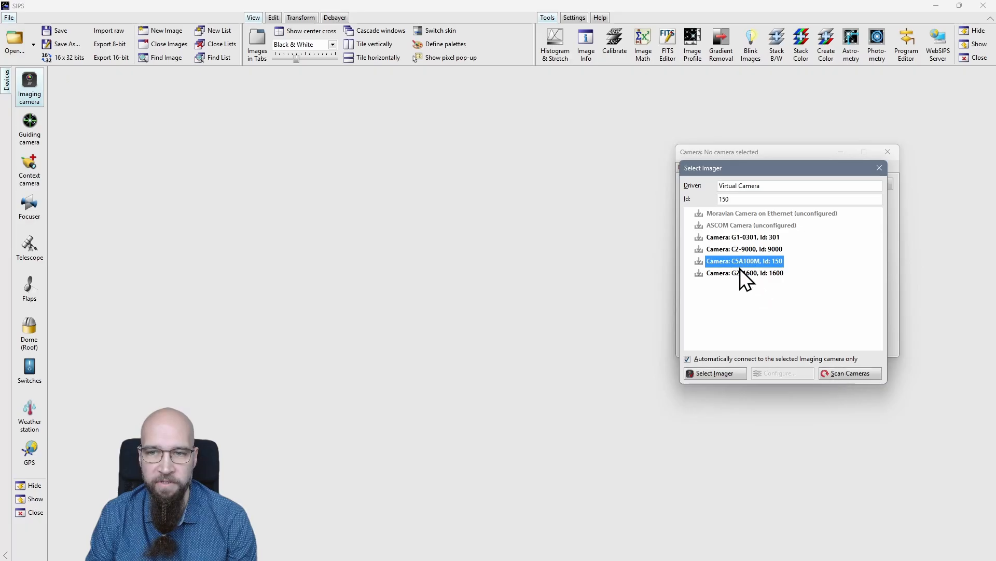
left_click(724, 374)
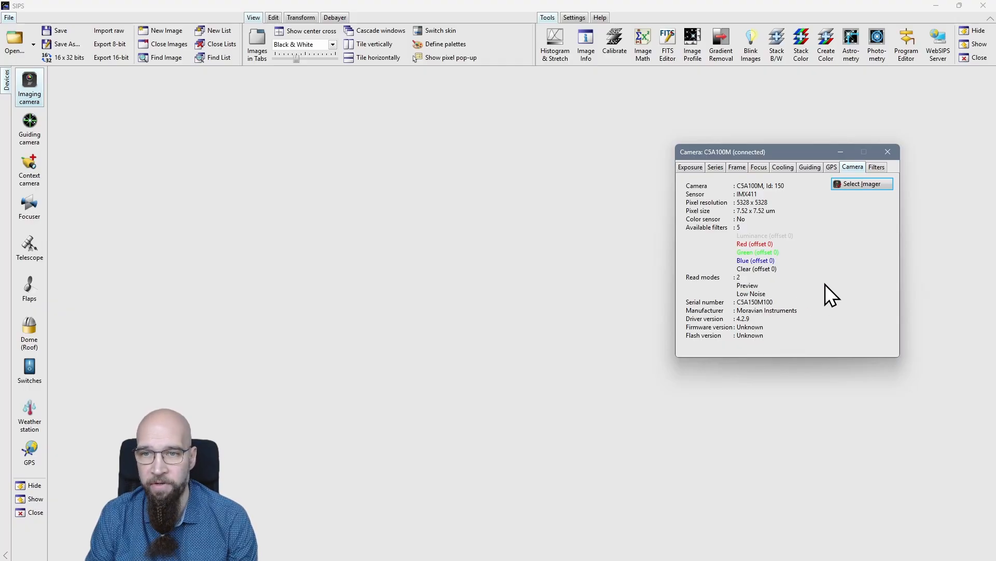
Step: Open the camera's exposure settings and choose Light as the exposure type
left_click(692, 168)
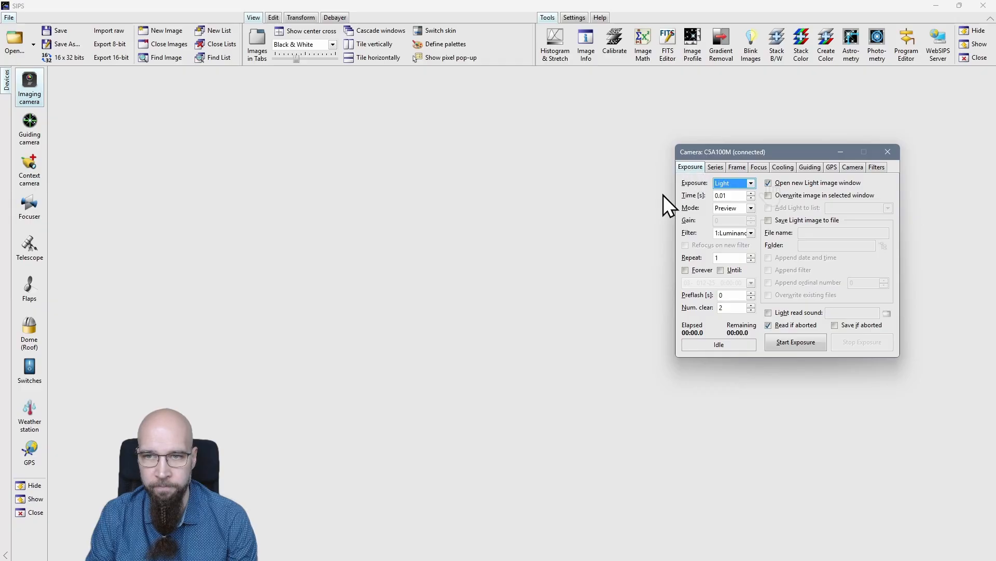
left_click(768, 184)
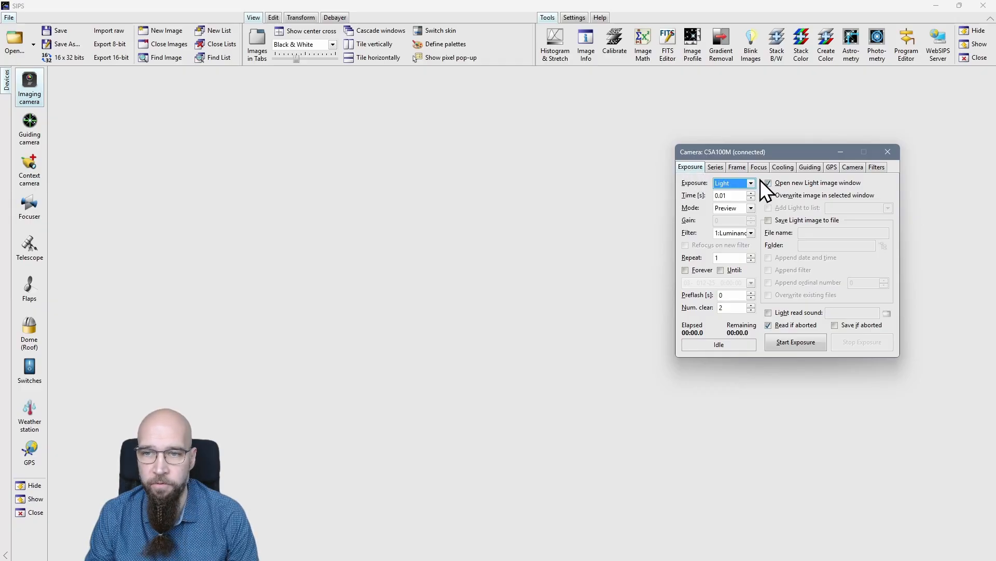
left_click(750, 182)
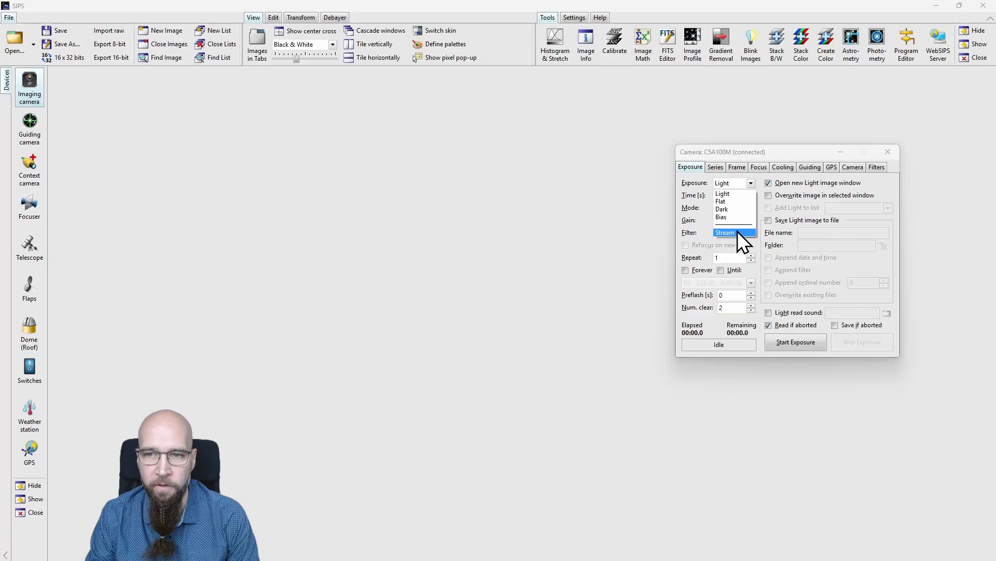
left_click(737, 231)
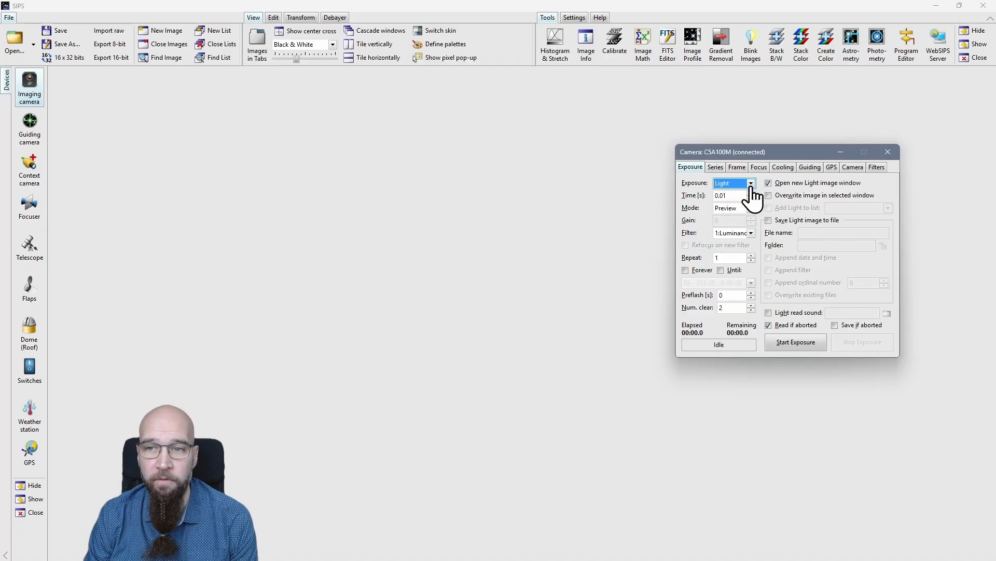
left_click(751, 183)
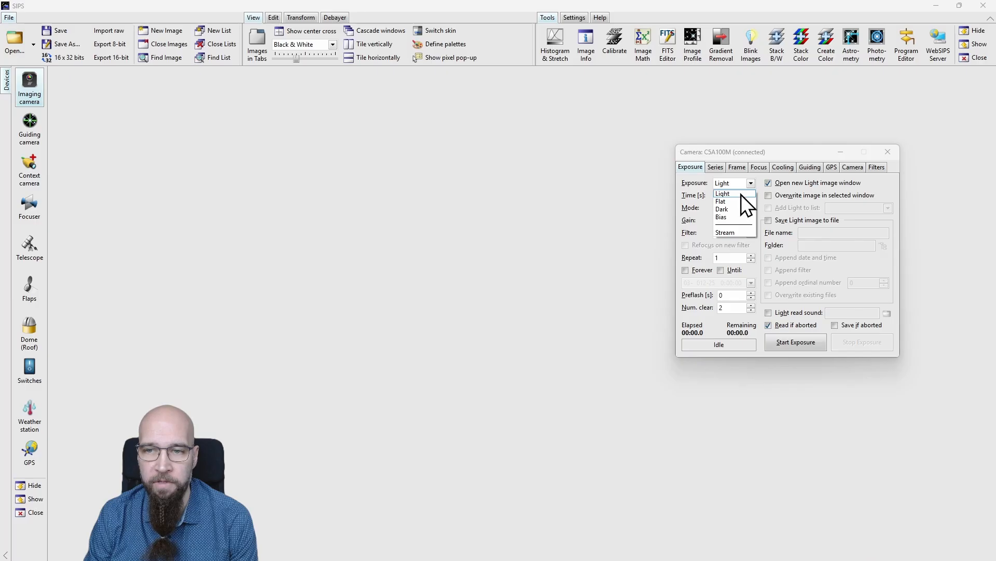
left_click(742, 192)
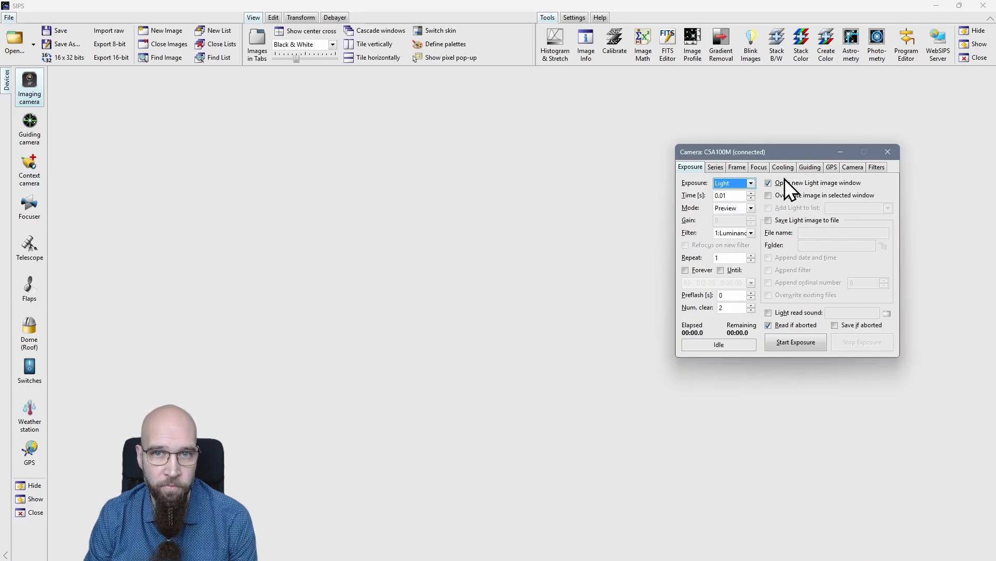
Step: Toggle overwriting the image in the selected window on and off, and enable saving the Light image to file
left_click(779, 196)
left_click(780, 196)
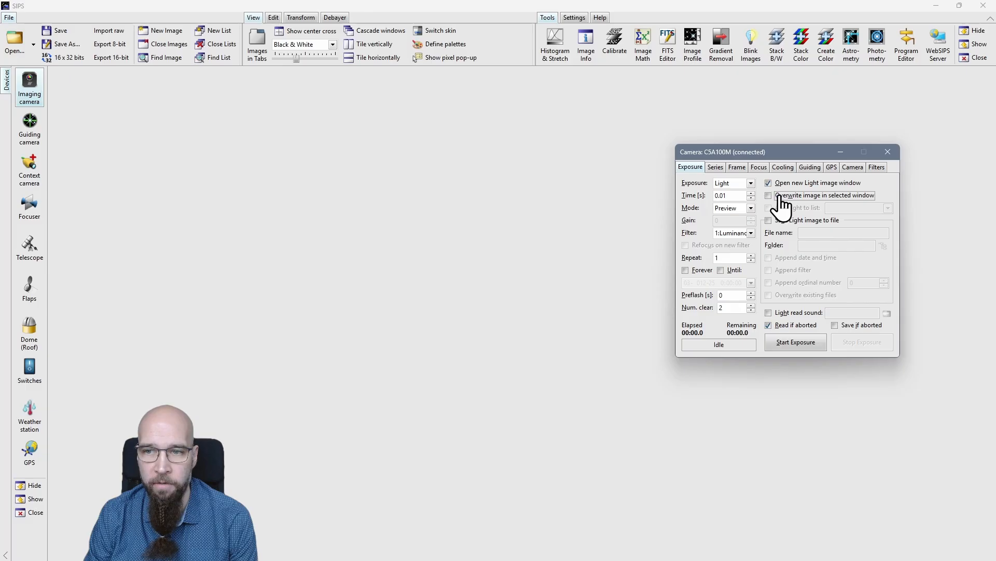
left_click(782, 220)
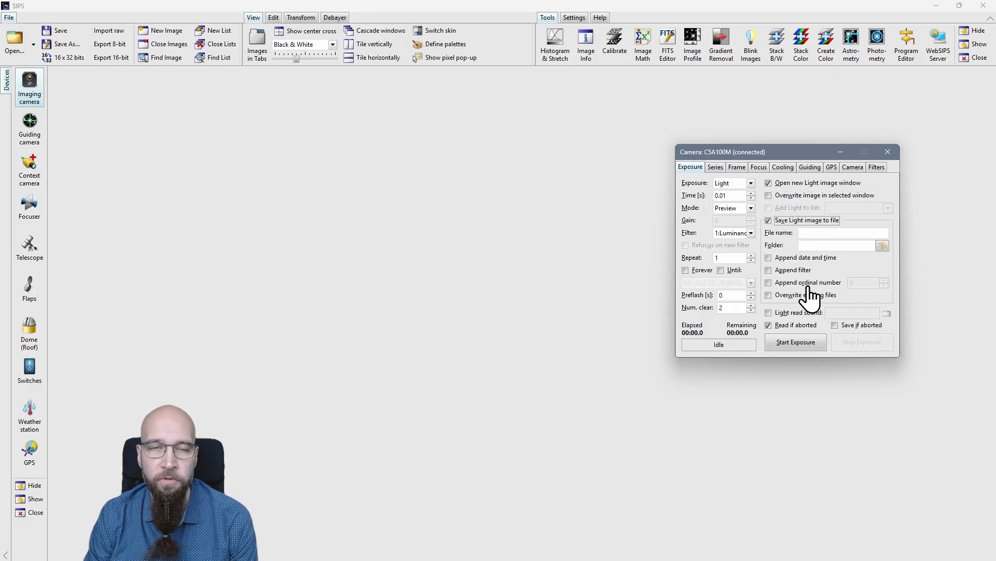
Step: Switch the exposure type to Flat and then to Stream to compare their output and saving options
left_click(751, 184)
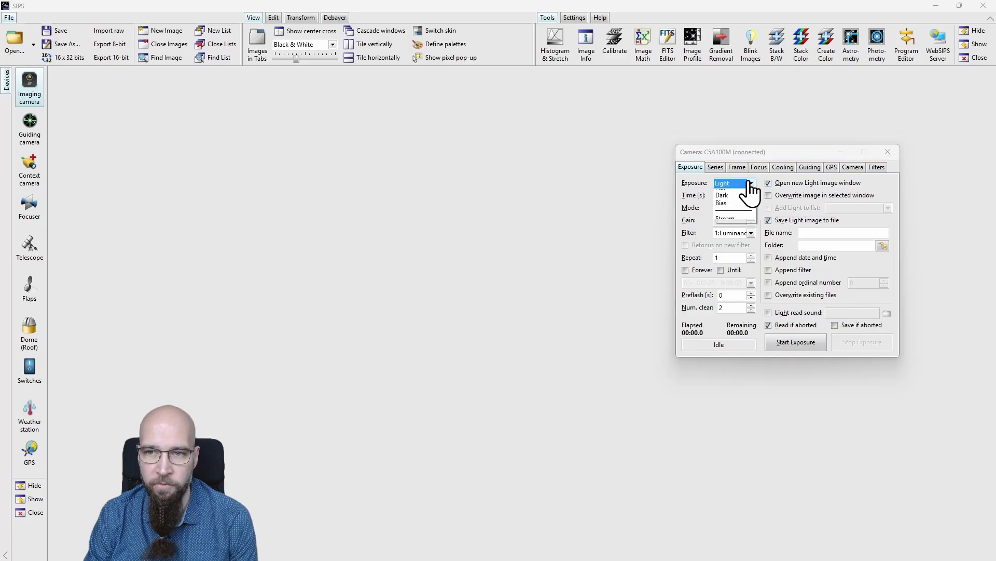
left_click(750, 208)
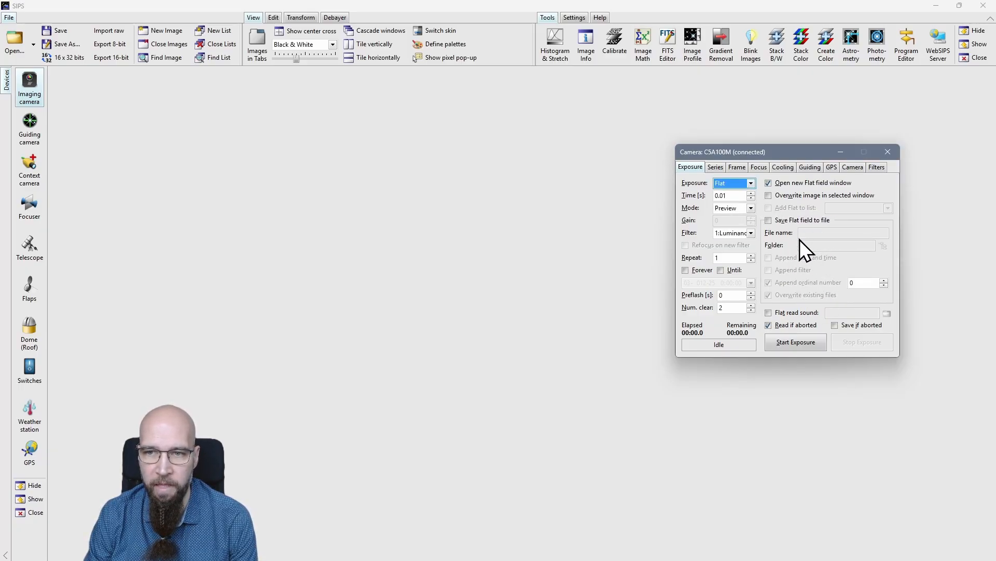
left_click(751, 184)
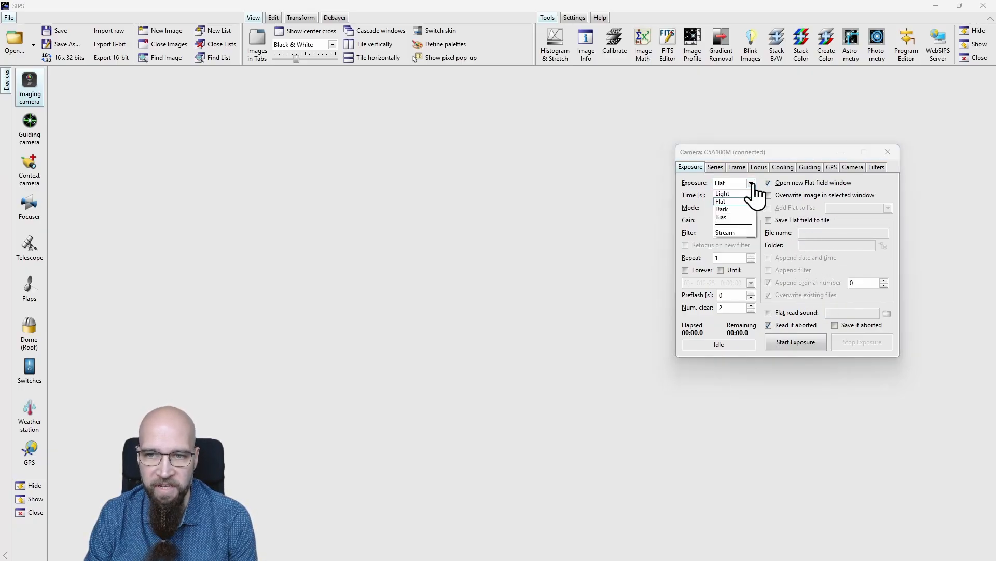
left_click(744, 234)
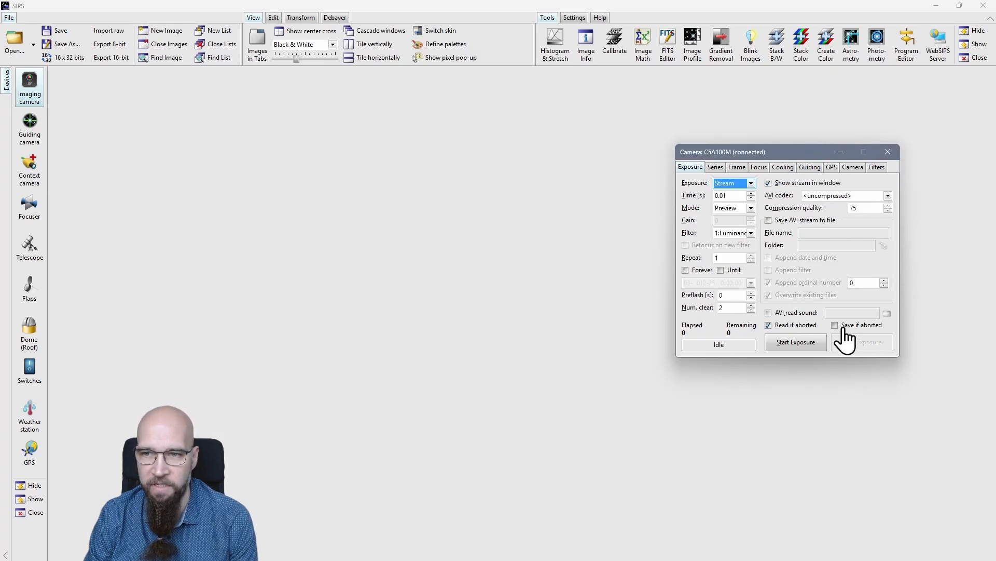
Step: Set the exposure type to Light and keep the read mode on Preview
left_click(751, 184)
left_click(748, 191)
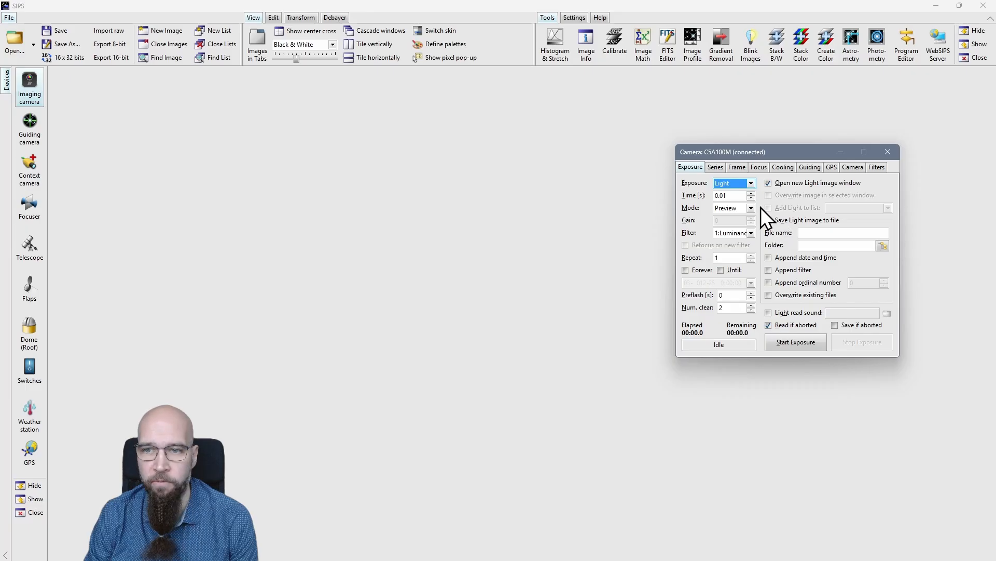
left_click(751, 208)
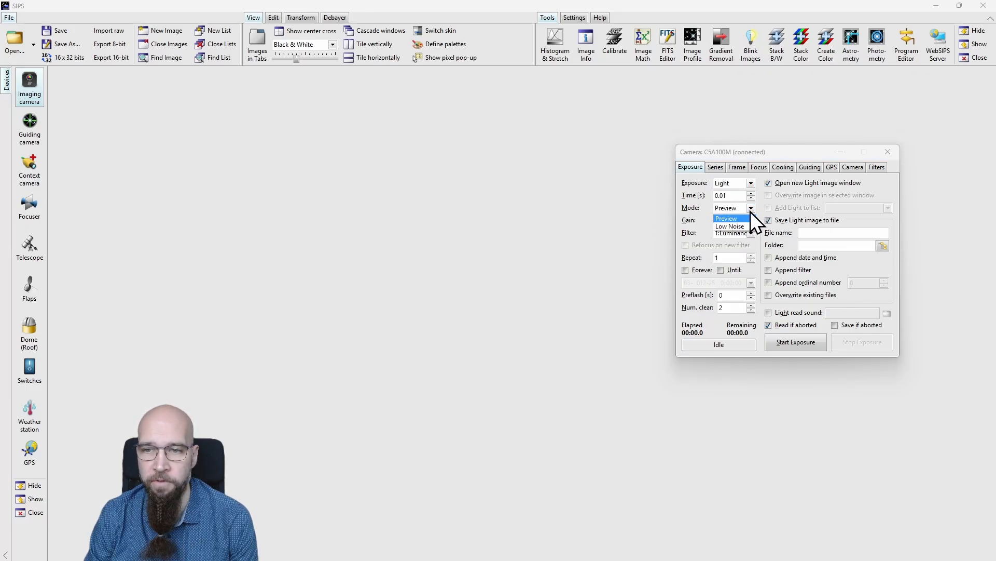
left_click(751, 211)
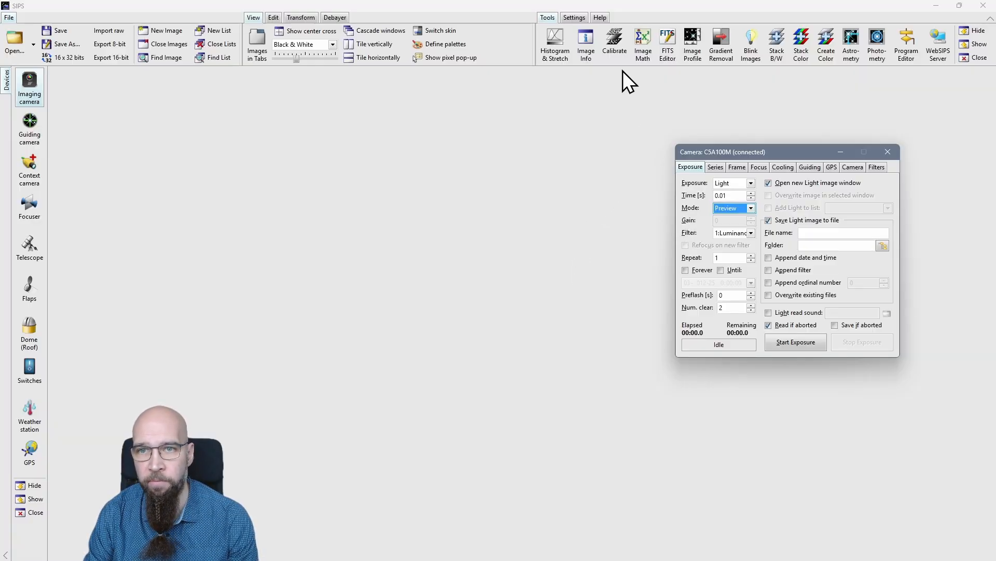
Step: Examine the Image Add operation among the image-and-scalar operations of Image Math, and close the tool
left_click(643, 45)
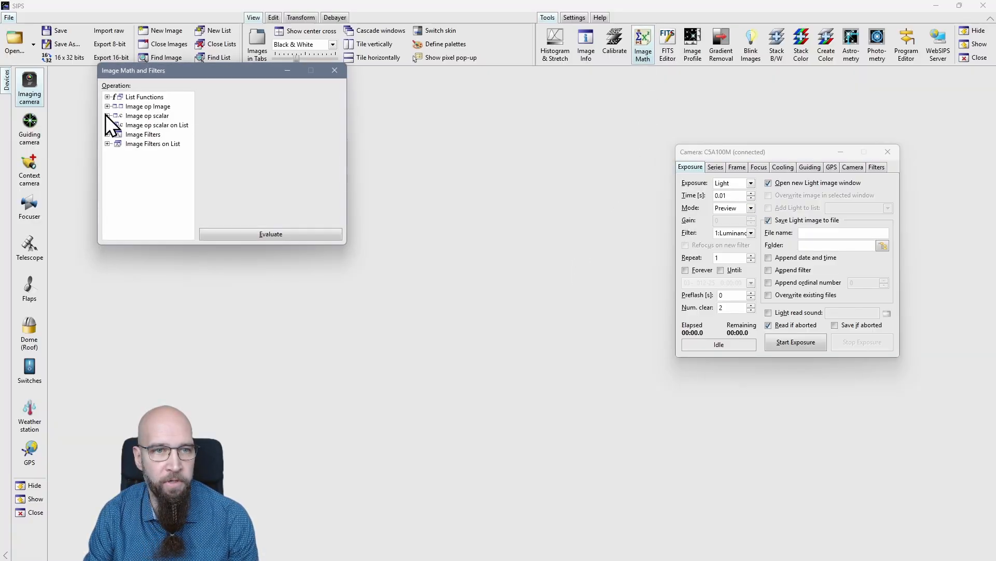
left_click(107, 116)
left_click(134, 125)
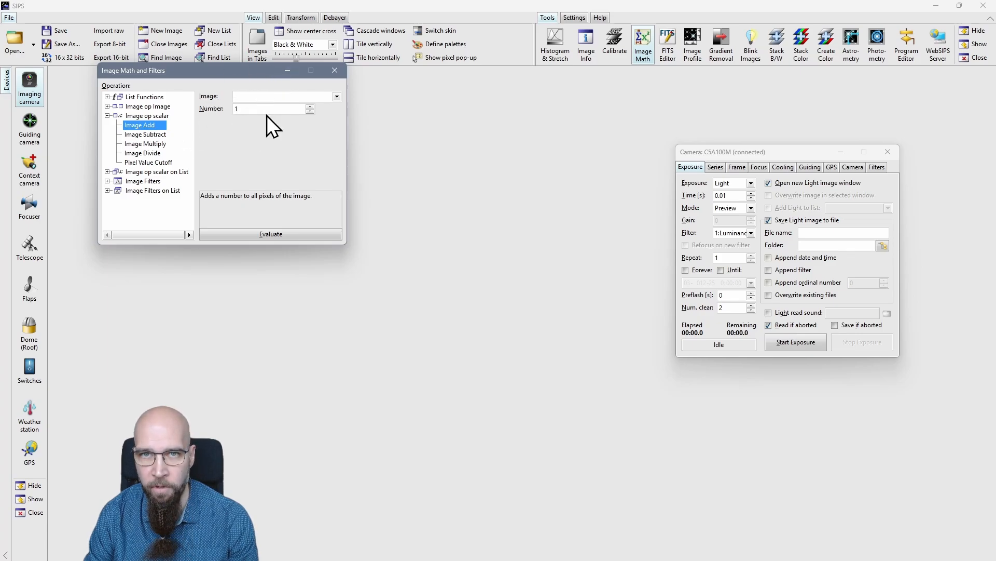
left_click(334, 70)
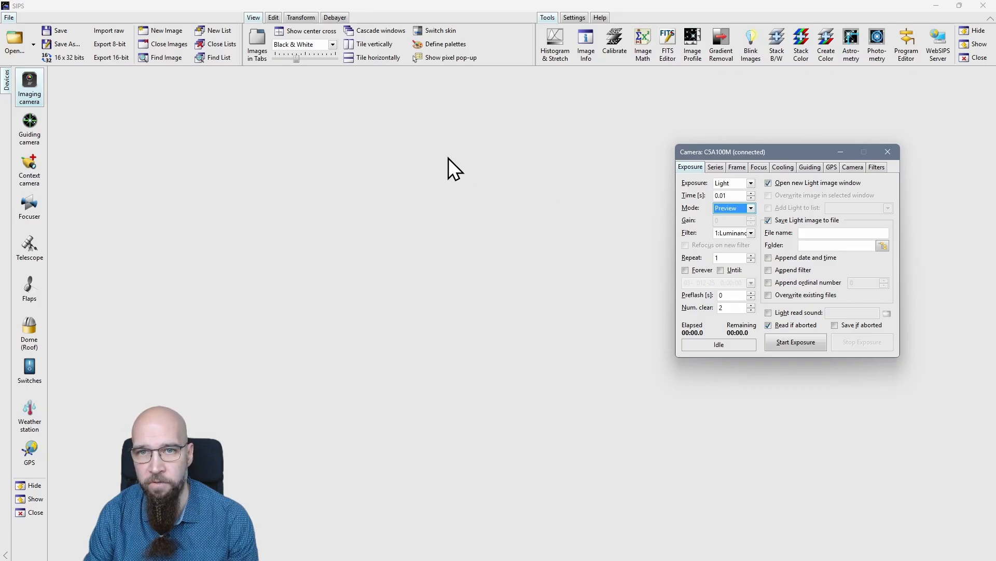
Step: Choose the Luminance filter for the exposure, check the filter wheel control options, and return to the exposure settings
left_click(746, 234)
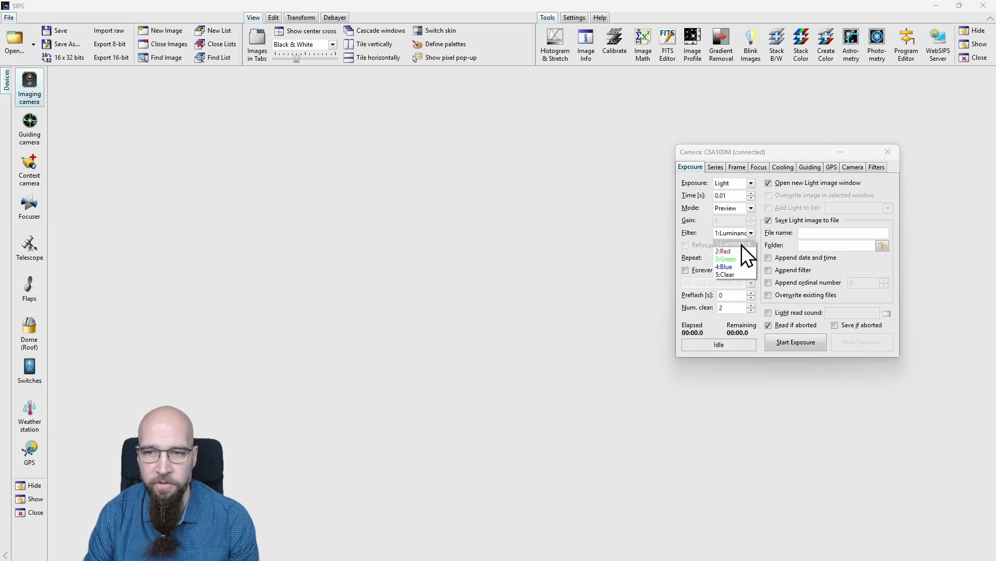
left_click(739, 244)
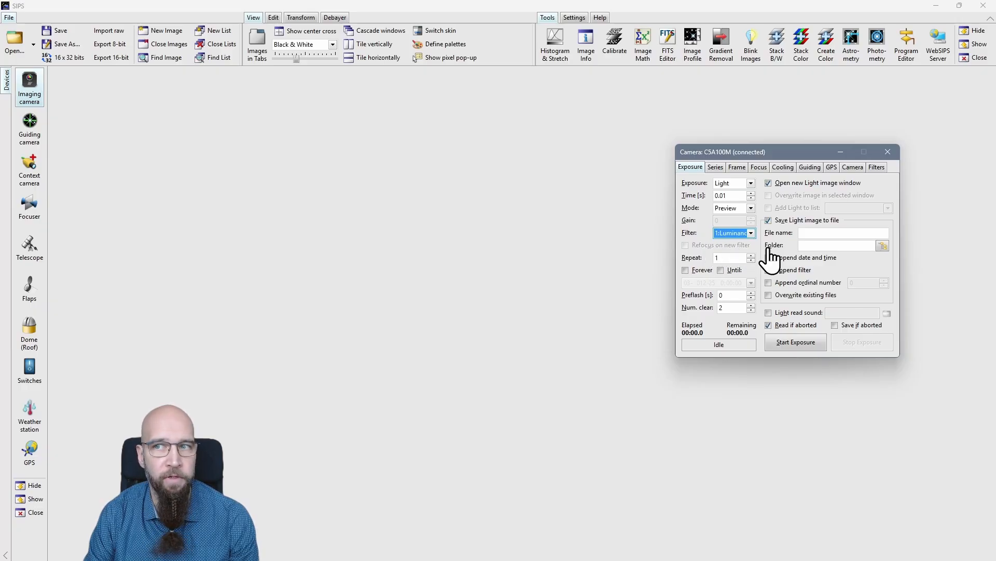
left_click(877, 170)
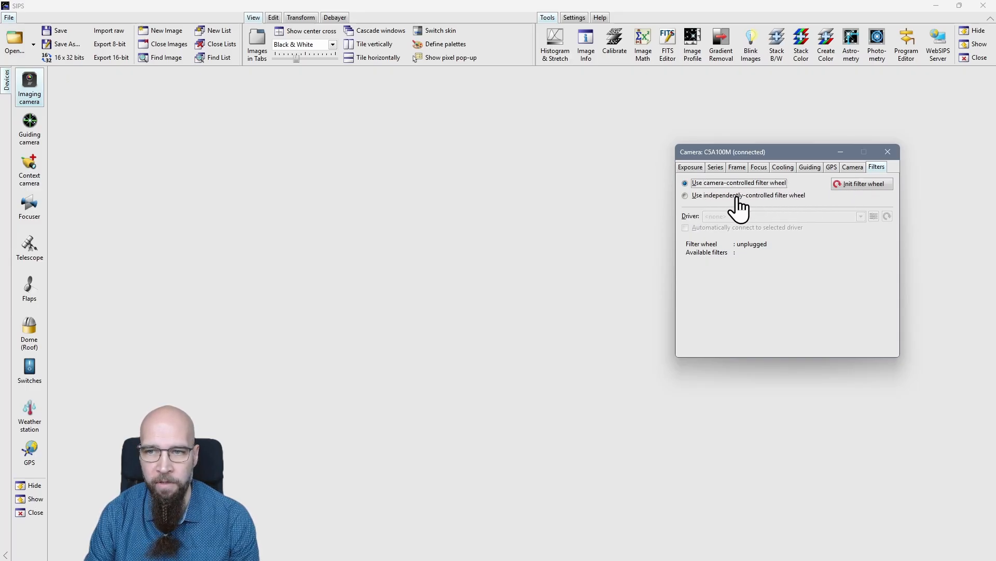
left_click(691, 167)
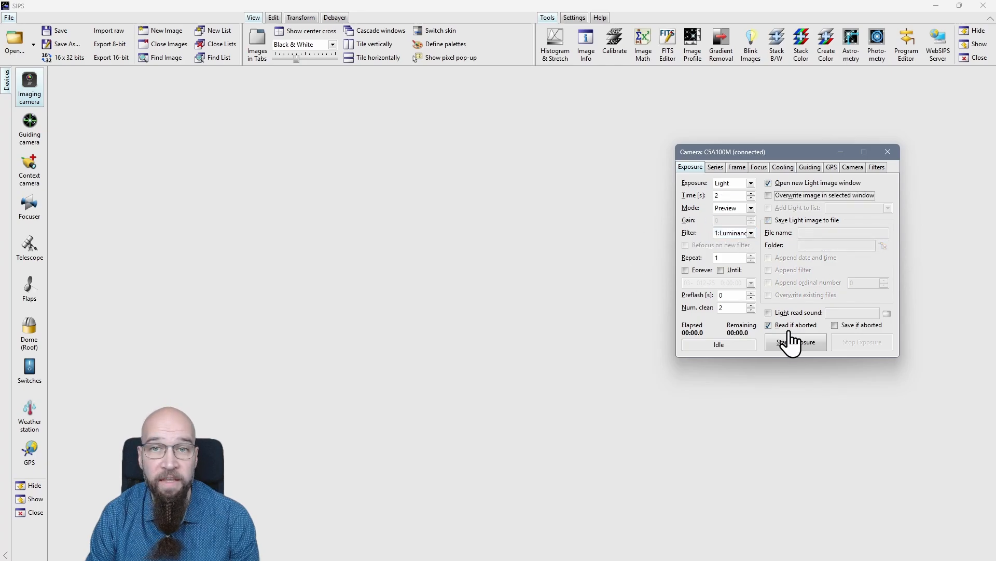
Step: Set the exposure repeat count to 1 and toggle the Forever and Until repeat options on and off
double_click(727, 258)
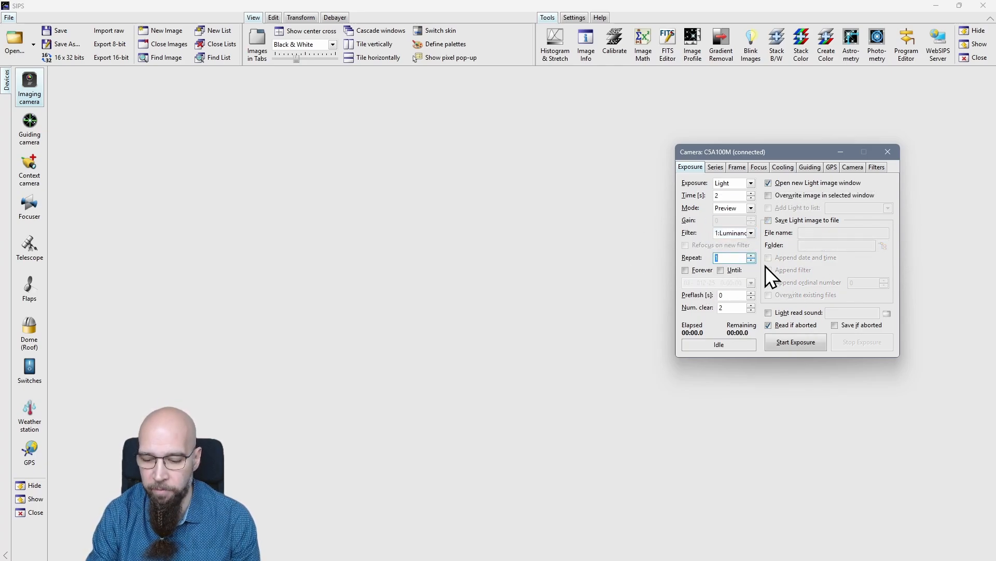
key("BackSpace")
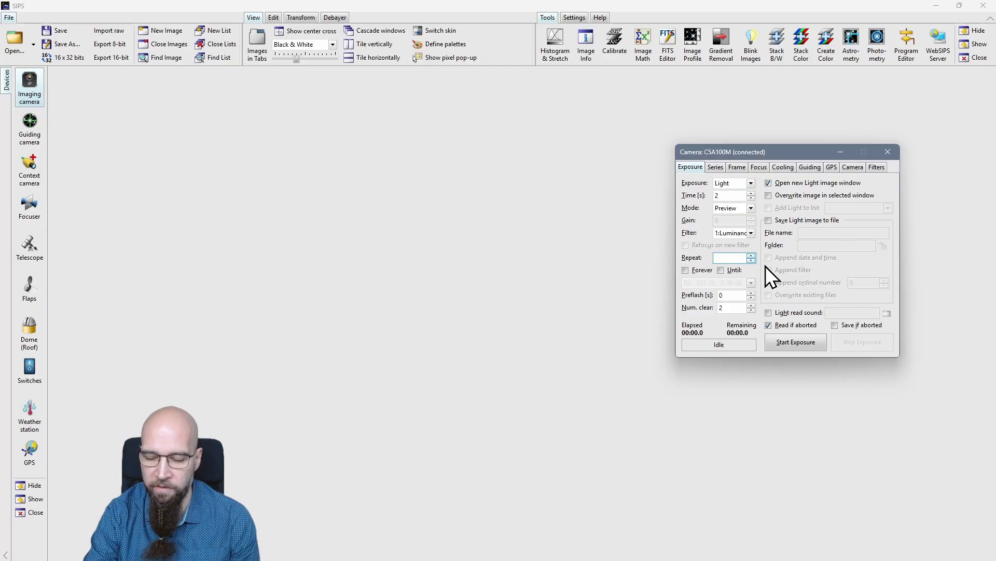
type("1")
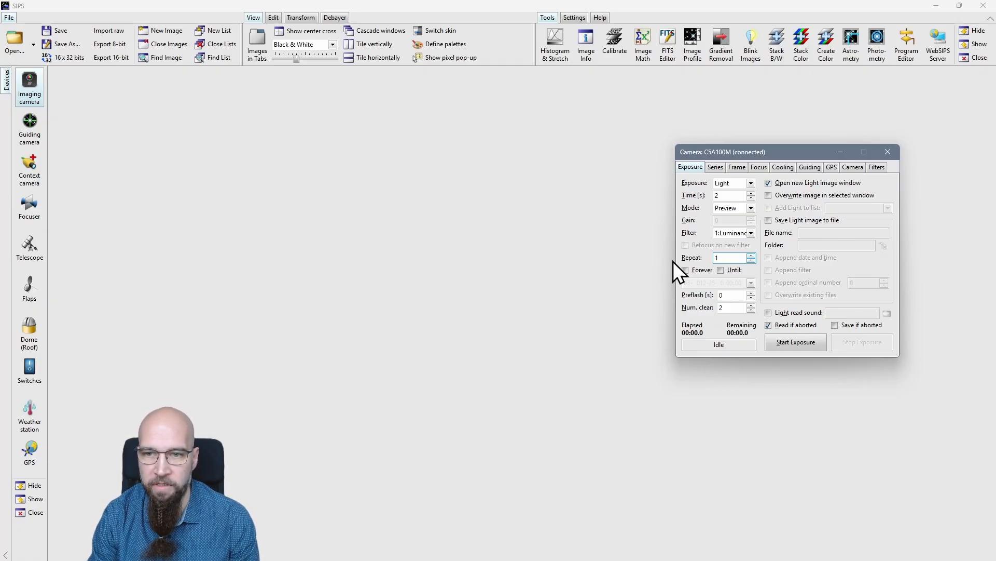
left_click(687, 271)
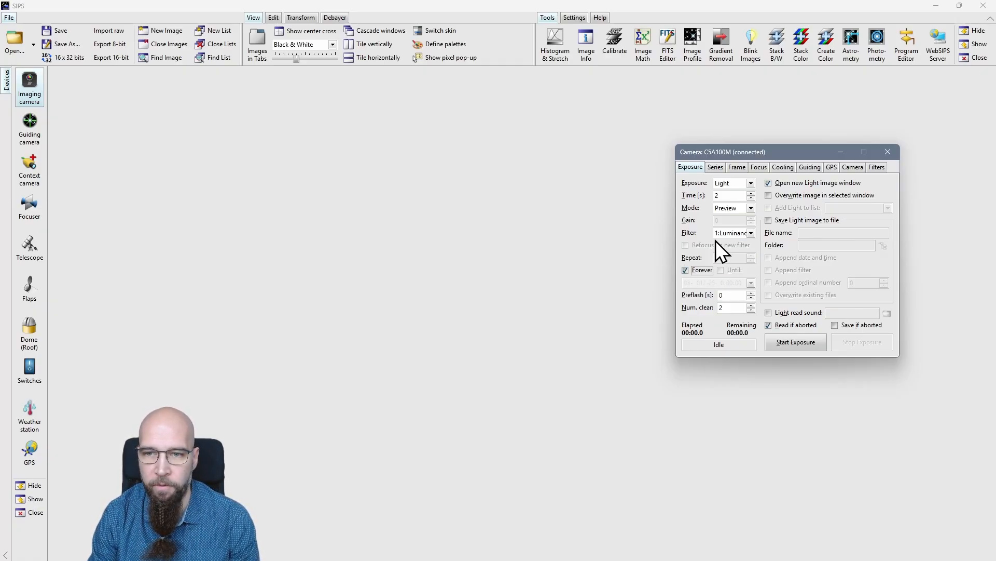
left_click(688, 271)
left_click(722, 271)
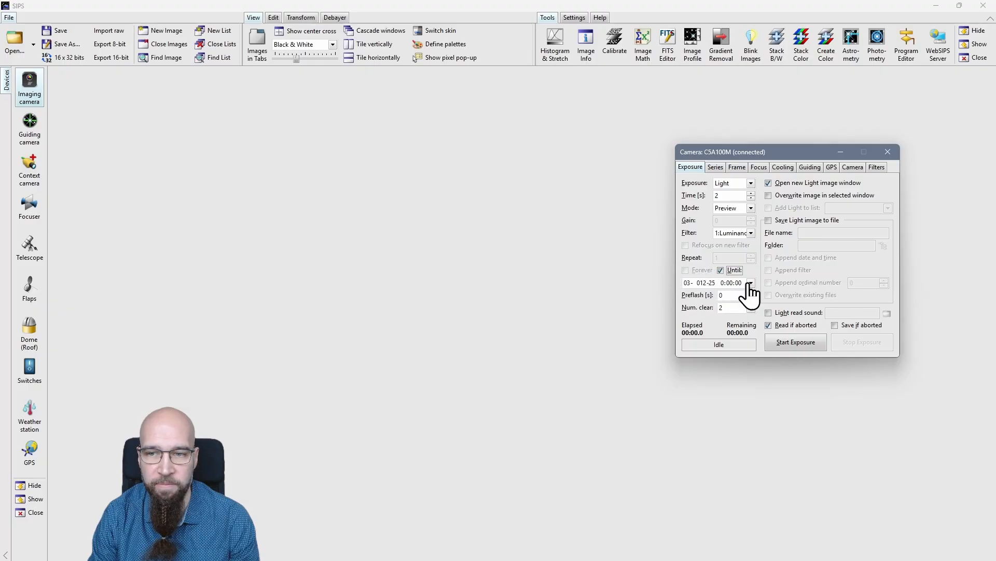
left_click(721, 271)
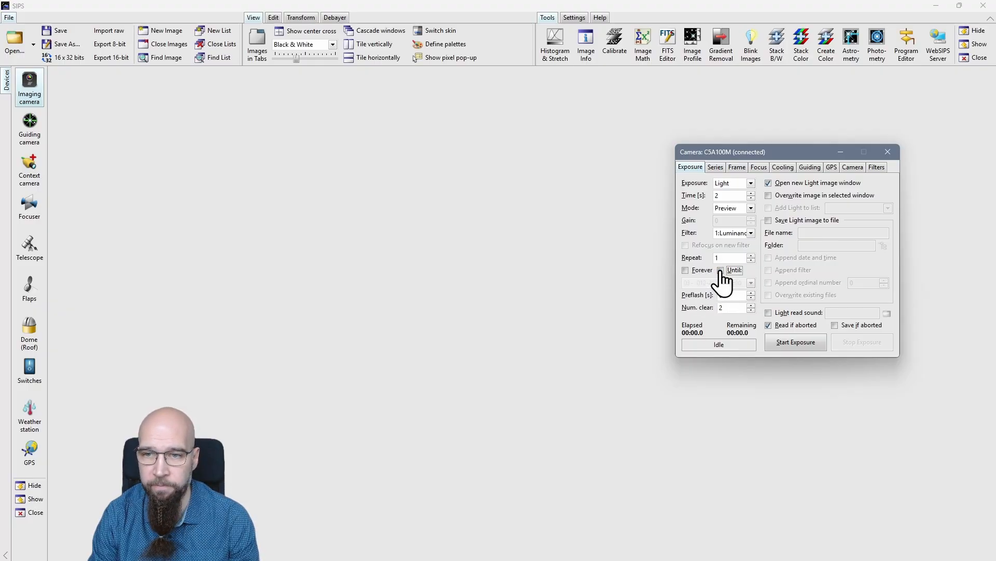
Step: Set the Light exposure to repeat forever and start exposing
left_click(686, 271)
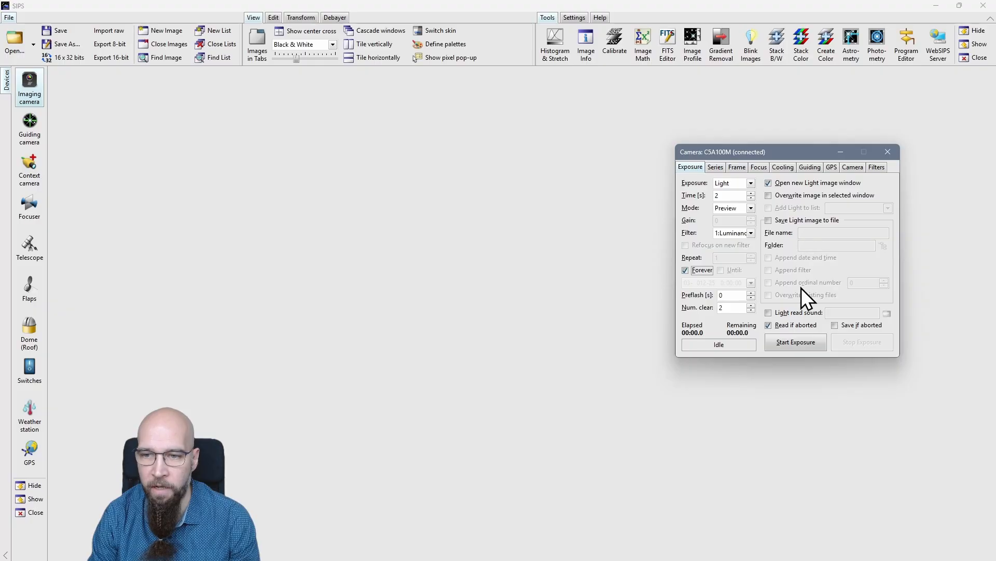
left_click(804, 350)
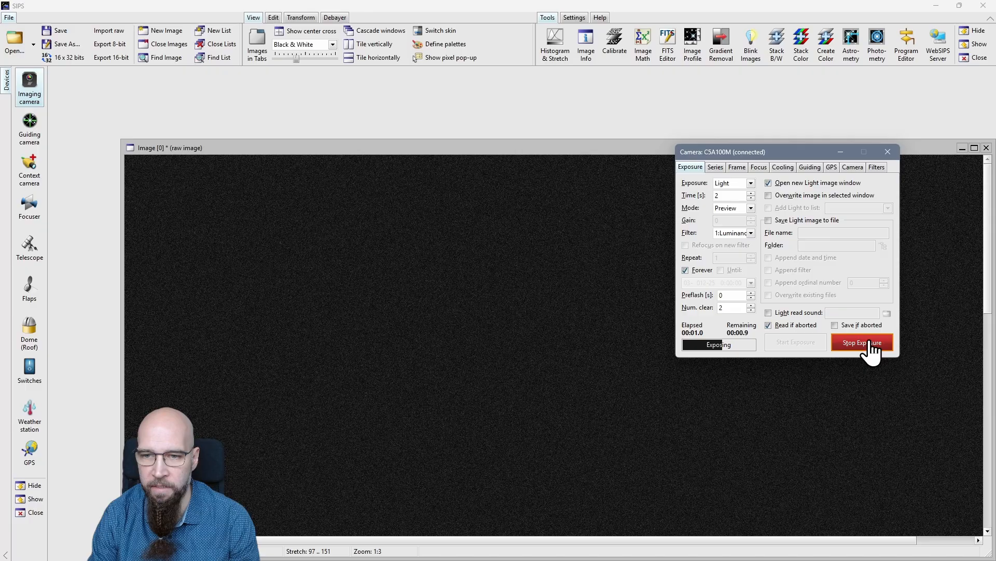
Step: Stop the running exposure, restart it with overwriting of the selected image window enabled, and turn off the Forever repeat
left_click(870, 344)
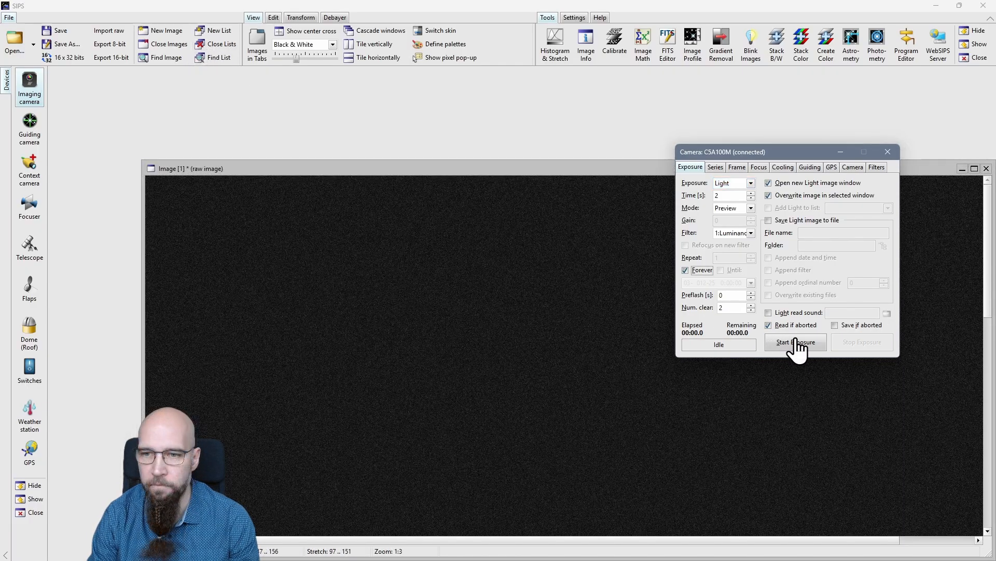
left_click(796, 342)
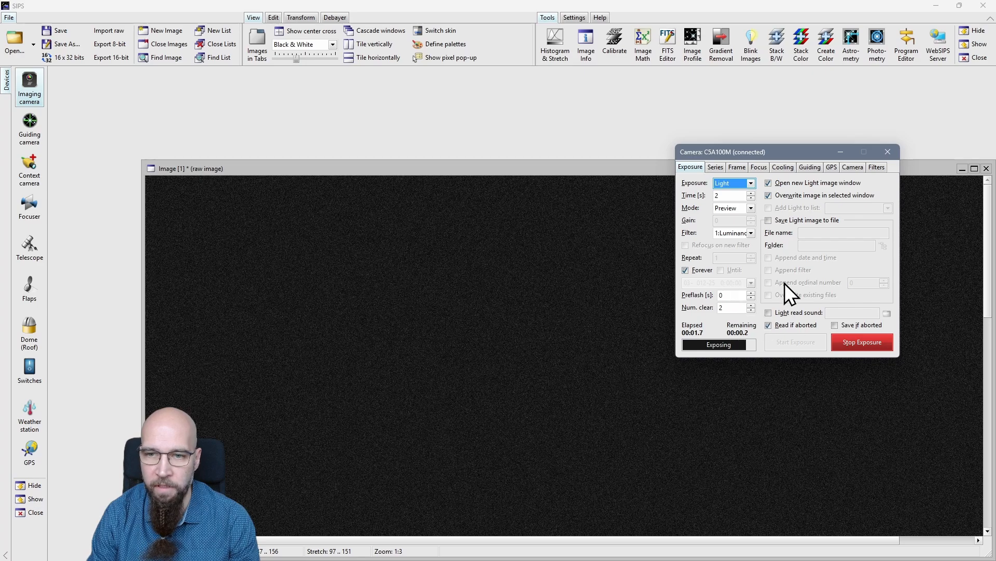
left_click(698, 271)
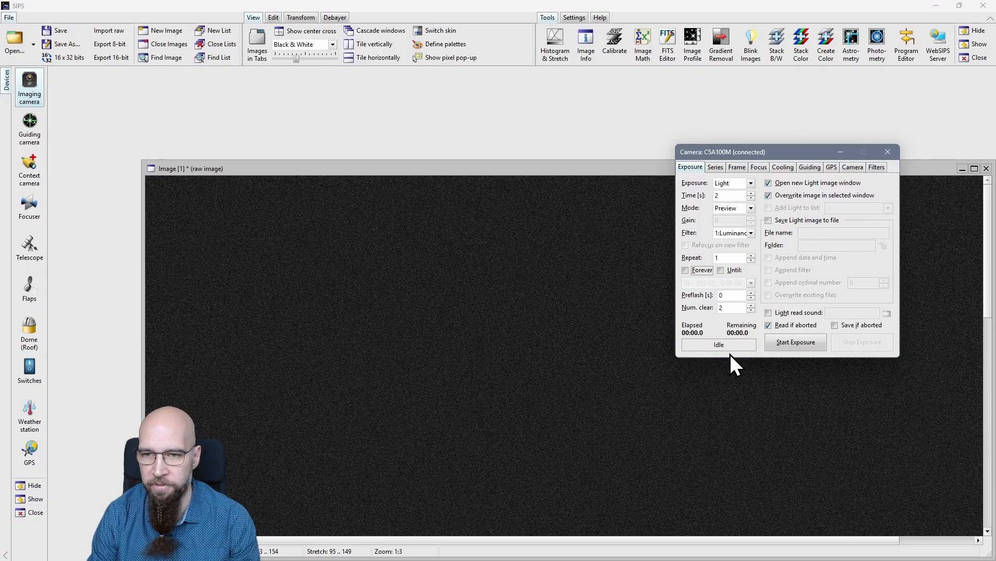
Step: Move the raw image window clear of the camera window and close the image without saving it
left_click(154, 171)
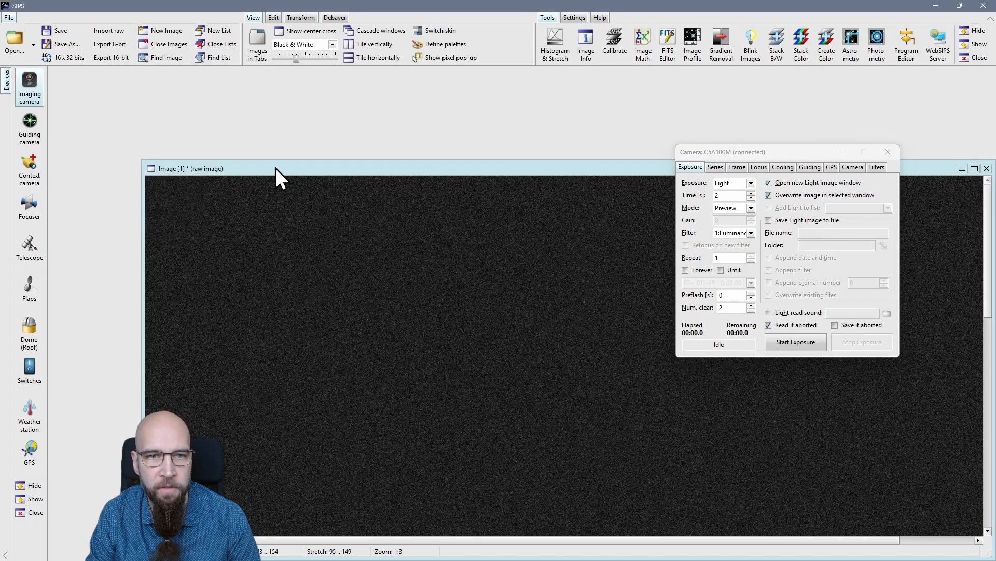
left_click_drag(275, 167, 65, 94)
left_click(776, 96)
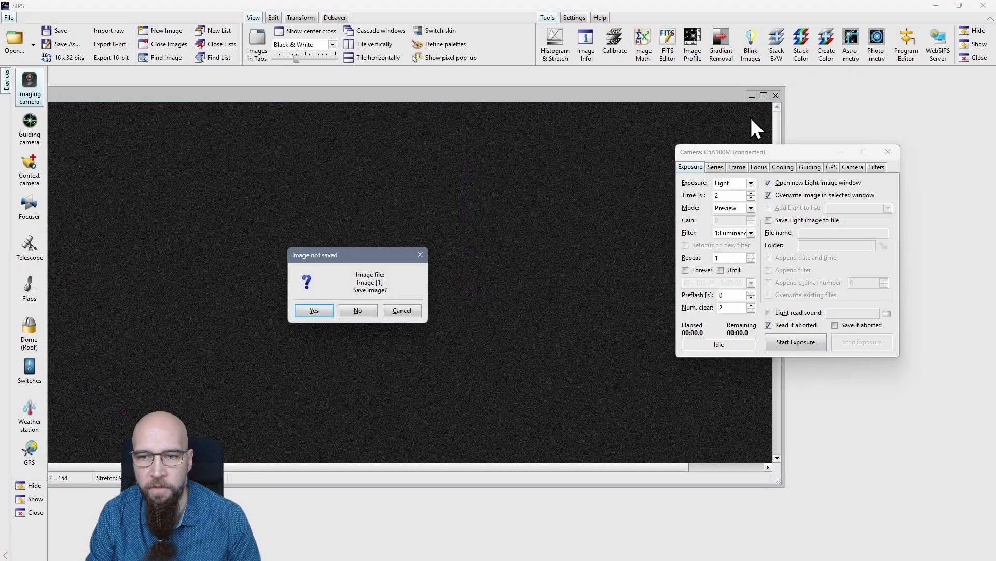
left_click(357, 310)
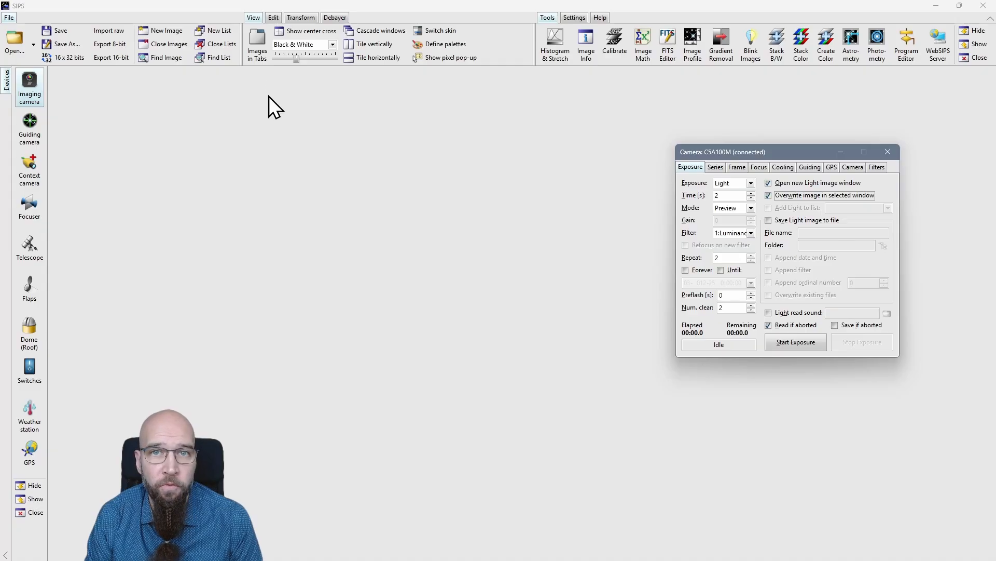
Step: Create a new image list with Light images added to it, and set the exposure type to Dark
left_click(216, 31)
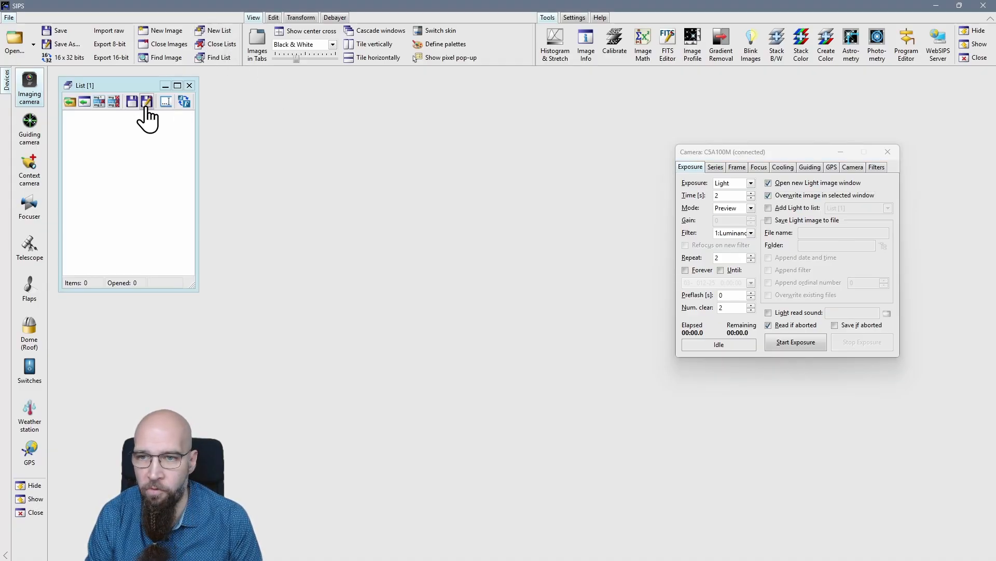
left_click(793, 209)
left_click(748, 184)
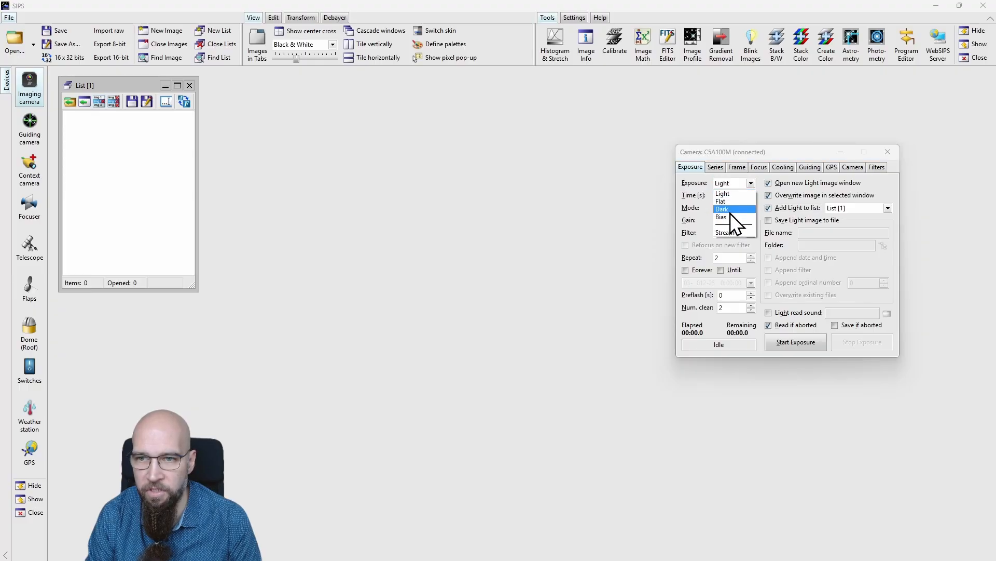
left_click(730, 209)
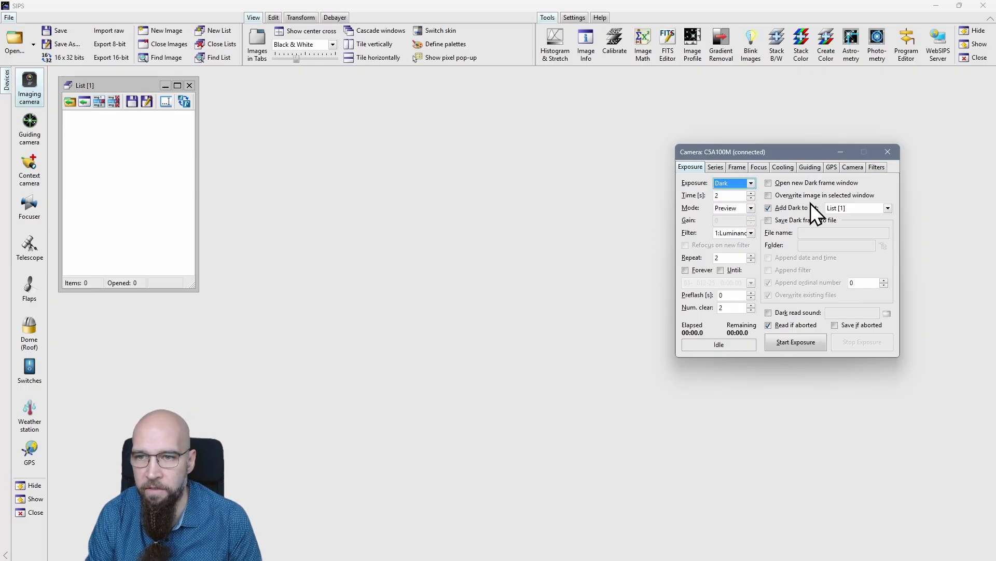
Step: Take 3 Dark exposures of 1 s into the list, and view the list's second image before closing its window
double_click(733, 196)
type("1")
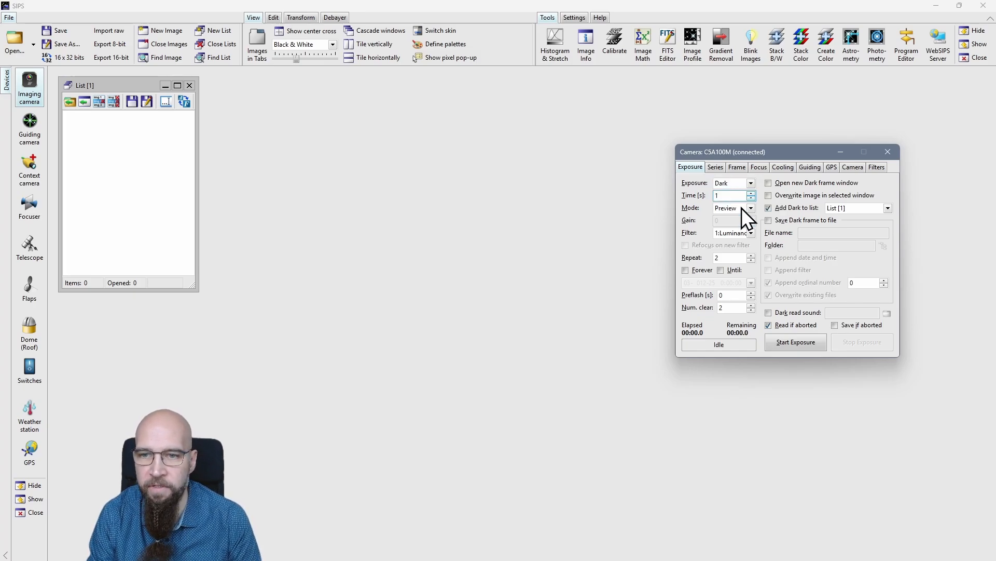
double_click(727, 258)
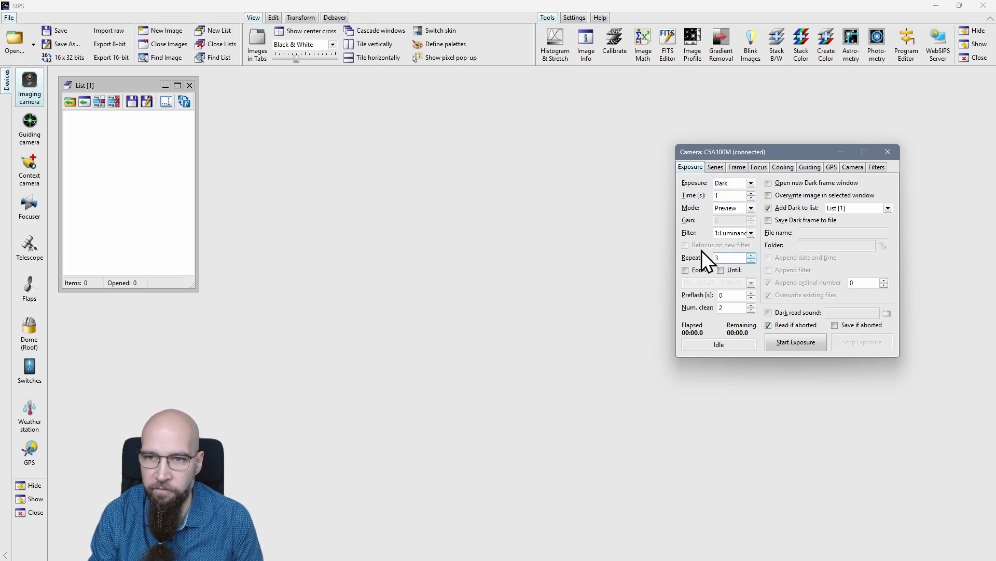
key("BackSpace")
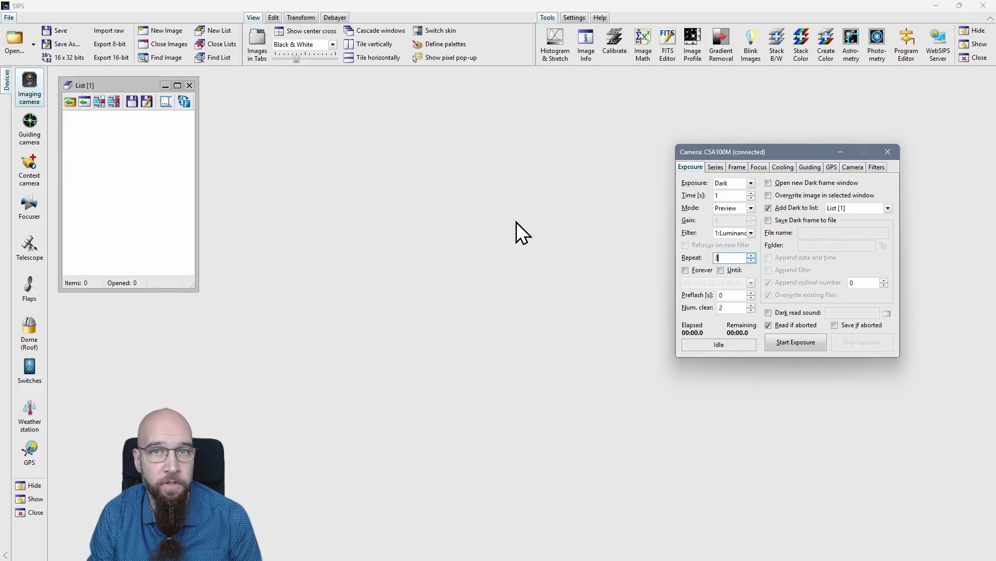
left_click(798, 340)
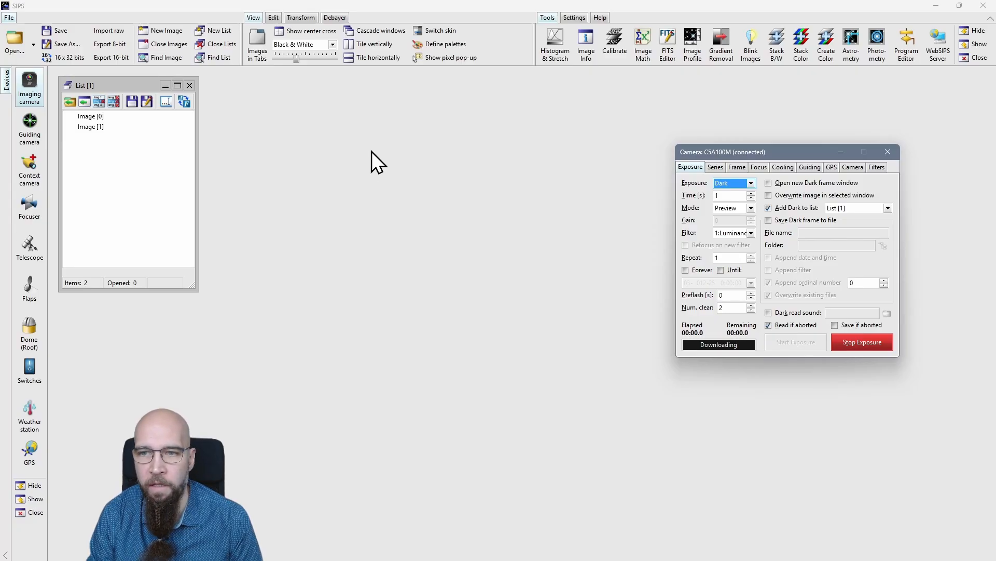
double_click(94, 127)
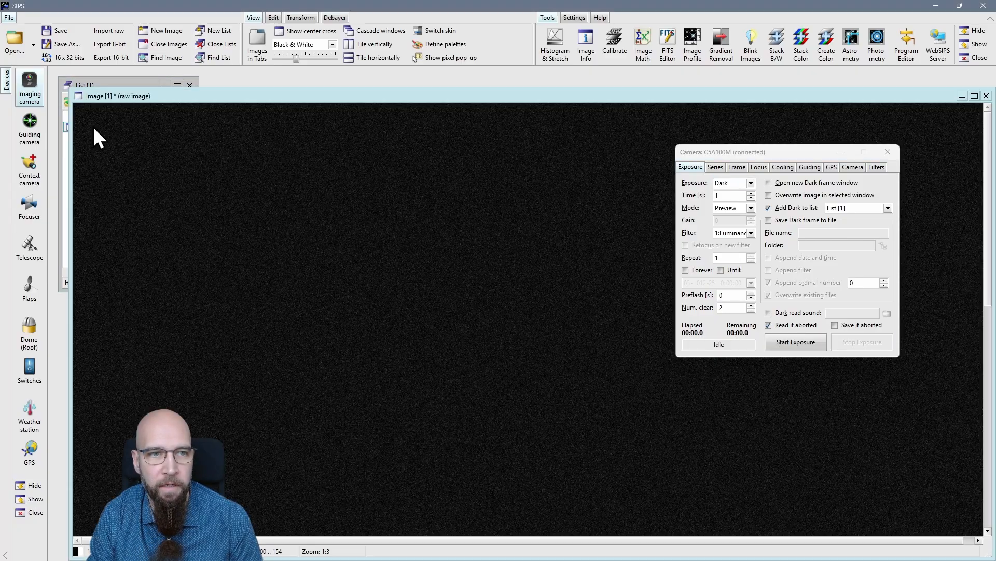
left_click(988, 96)
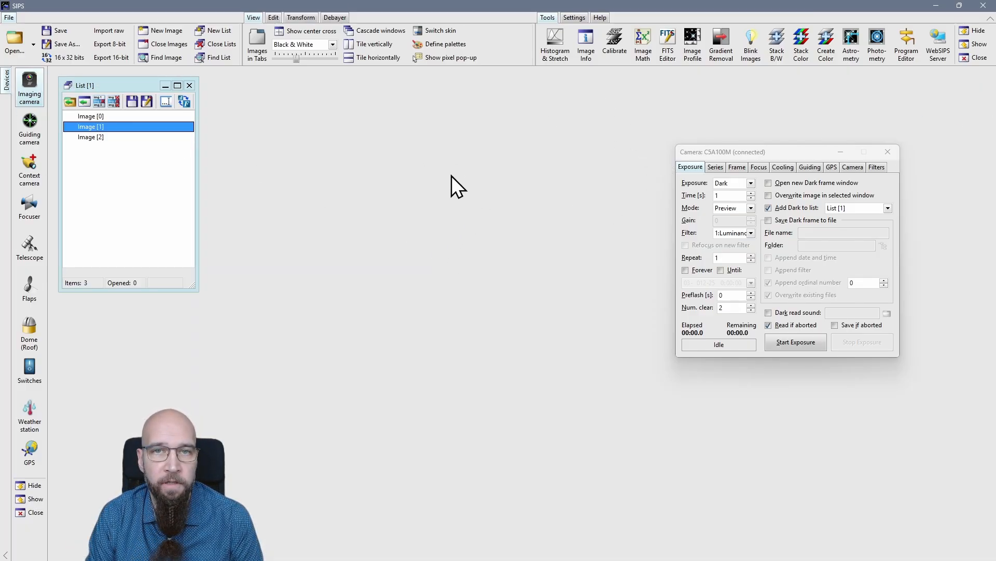
Step: Enable saving the Dark frame to a file, and toggle the option to append date and time on and off
left_click(769, 222)
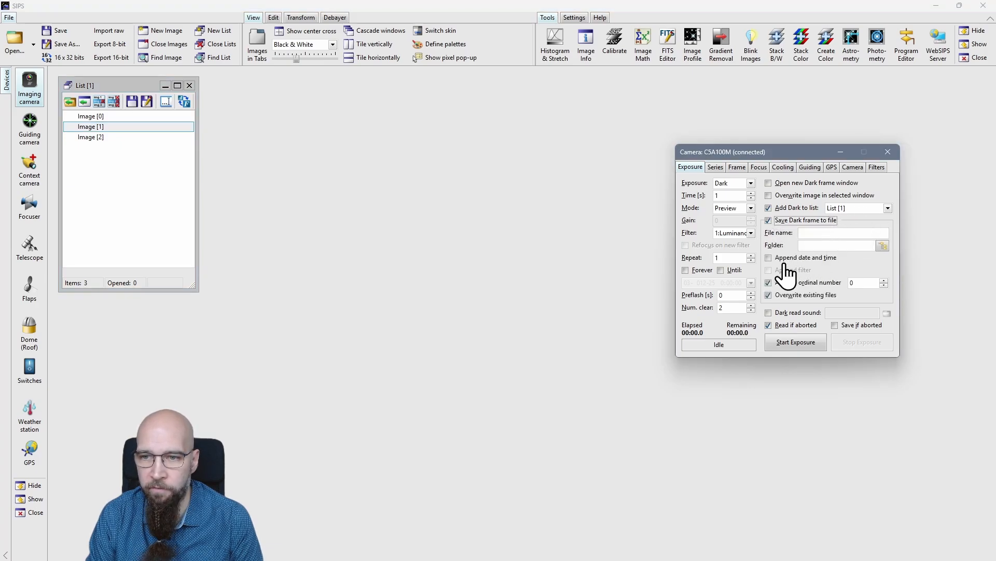
left_click(804, 259)
left_click(806, 258)
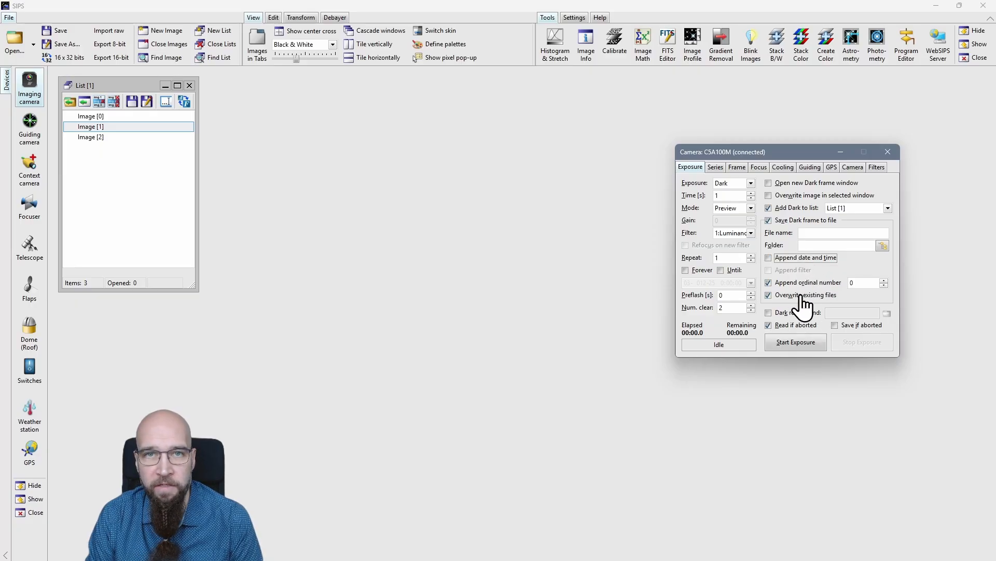
Step: Set the exposure type to Light and enable saving the Light image to a file with the filter appended
left_click(750, 186)
left_click(751, 184)
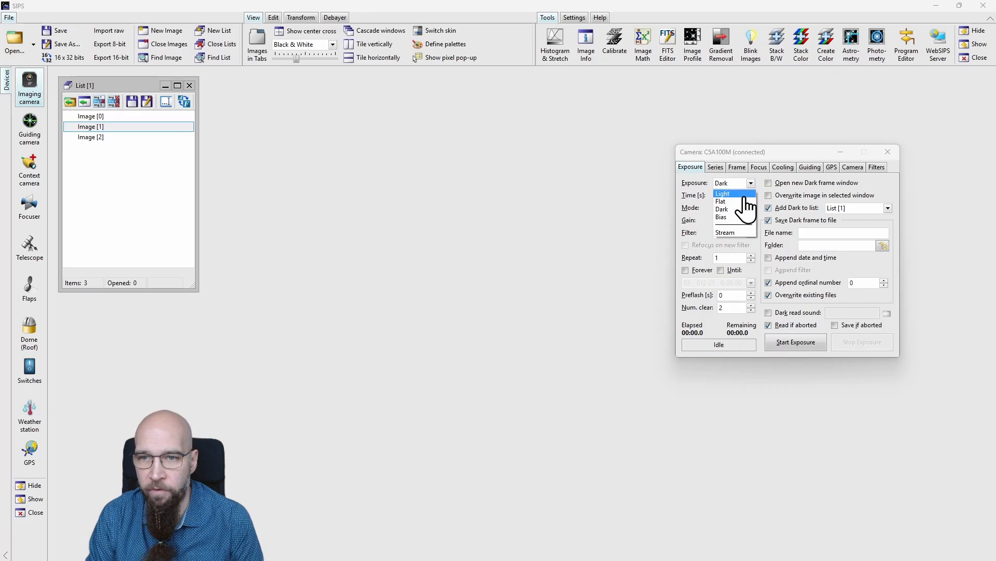
left_click(746, 204)
left_click(769, 221)
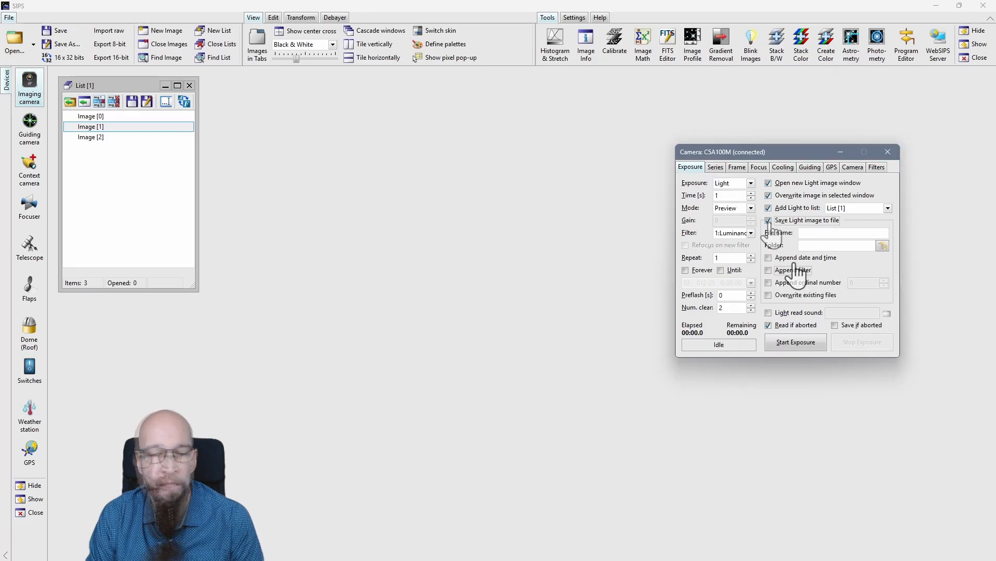
left_click(785, 271)
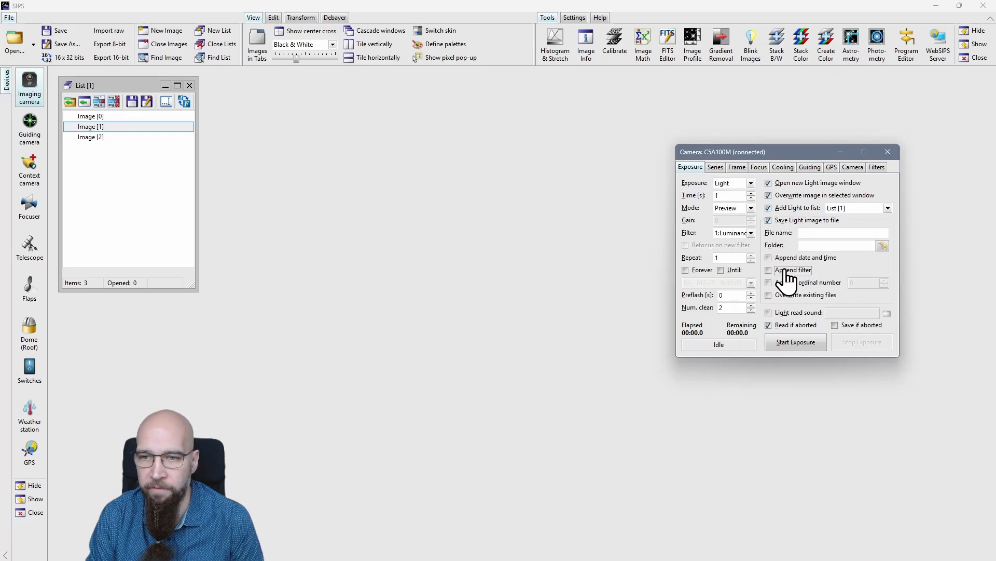
Step: Look over the camera's Series and Frame settings and return to the exposure settings
left_click(717, 167)
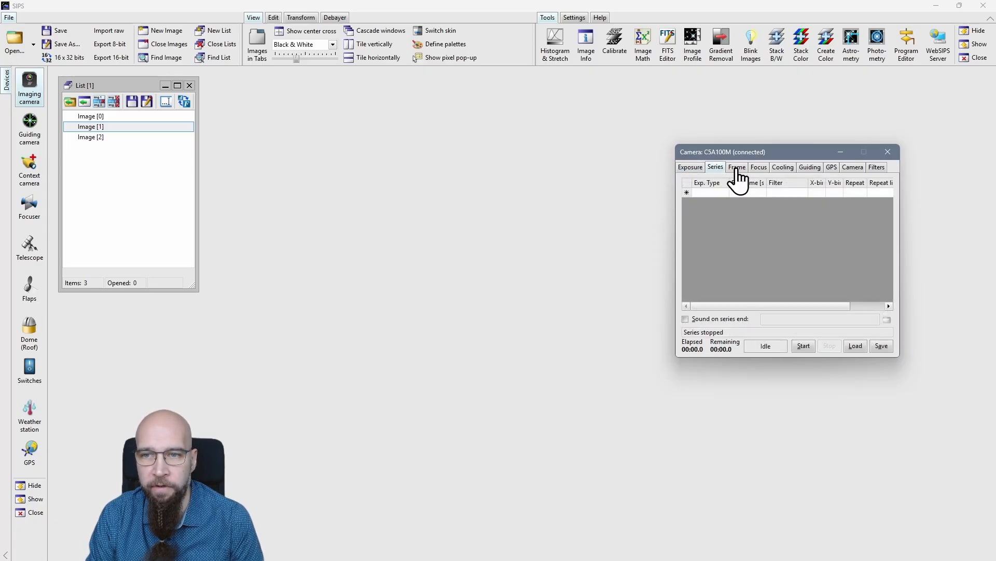
left_click(737, 167)
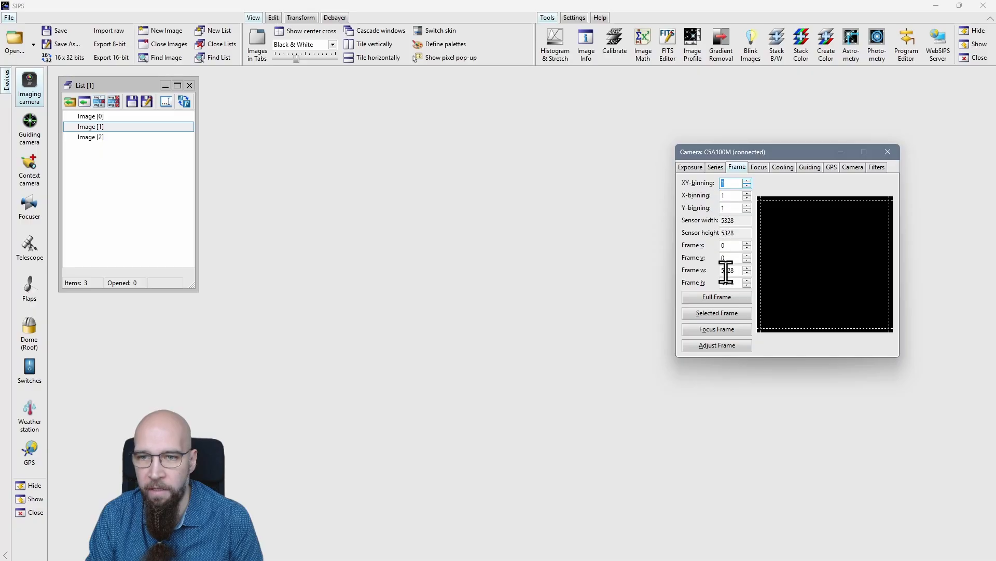
left_click(699, 169)
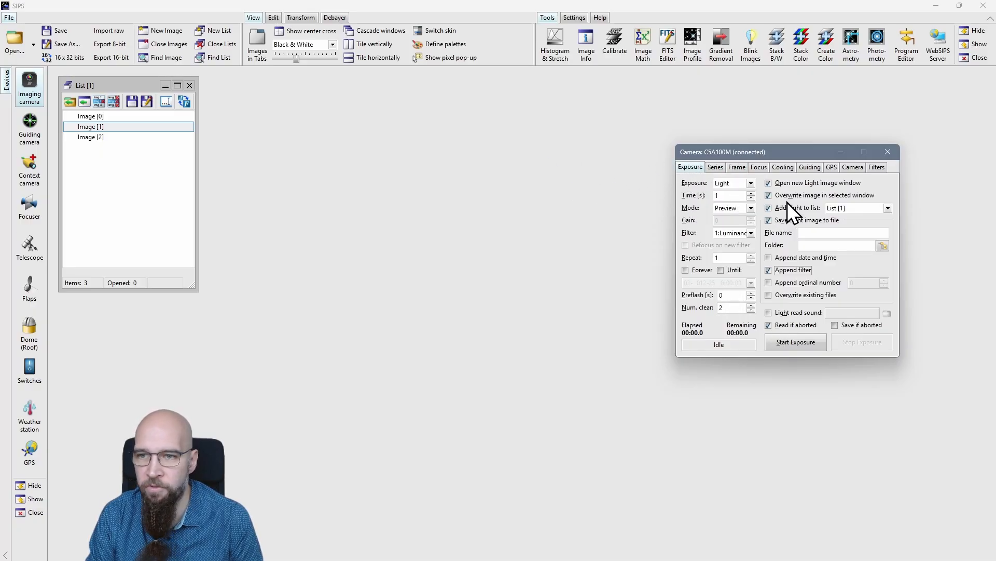
Step: Turn off file saving, adding to the list and window overwriting for Light images, and take a Light exposure
left_click(767, 221)
left_click(767, 222)
left_click(768, 208)
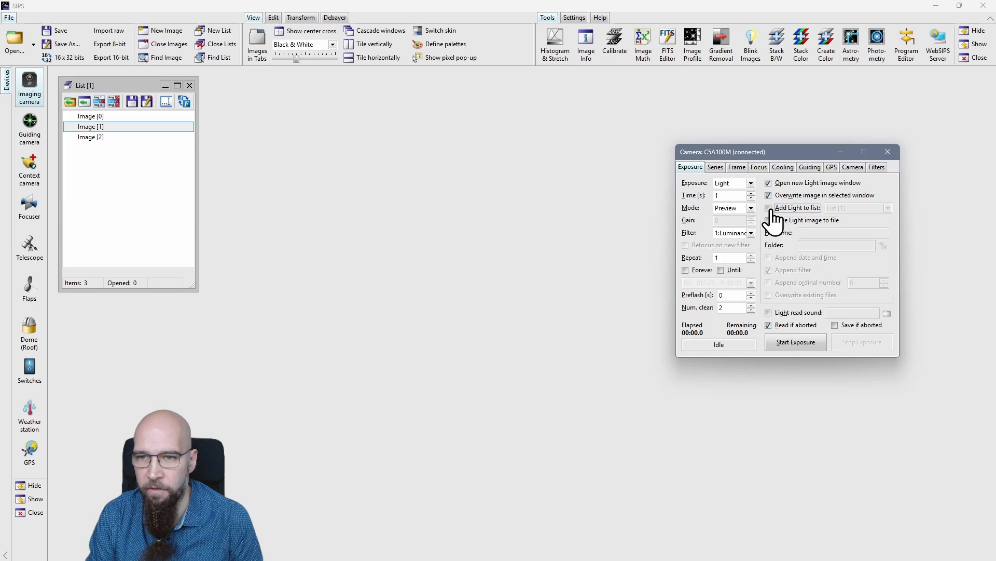
left_click(769, 196)
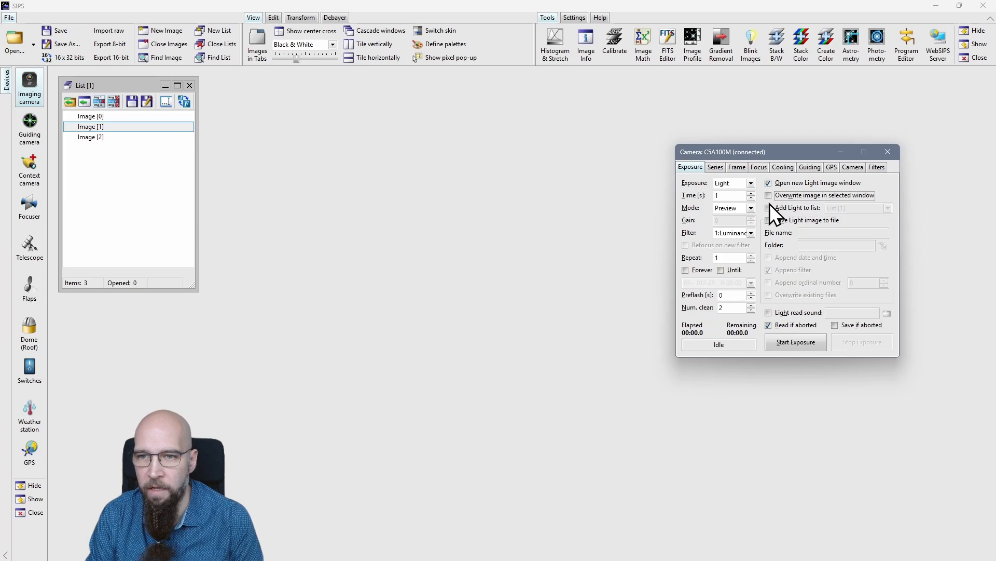
left_click(800, 340)
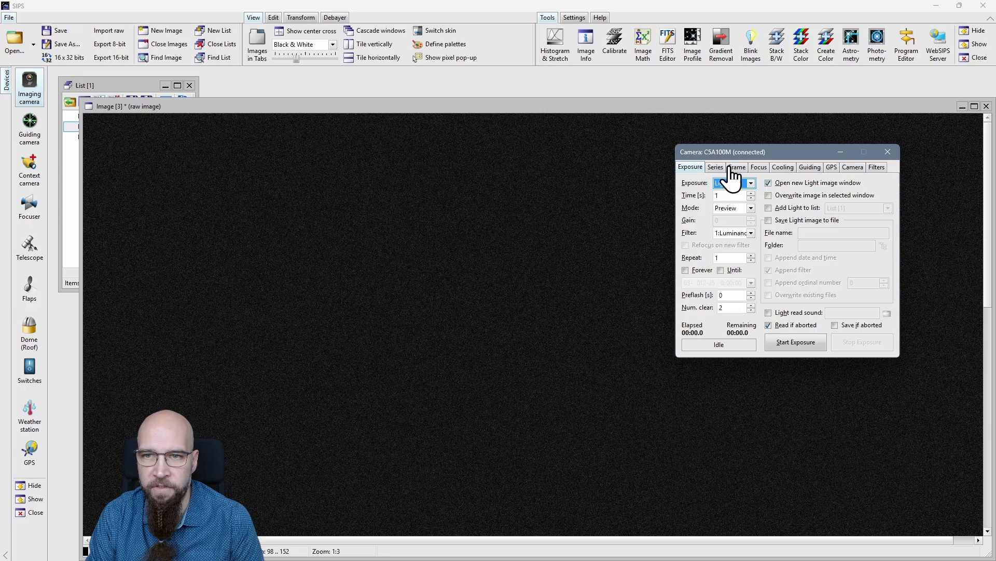
Step: Reduce the readout frame to about 2583 × 2543 pixels, move it to about x 666, y 2240, and take a Light exposure
left_click(746, 168)
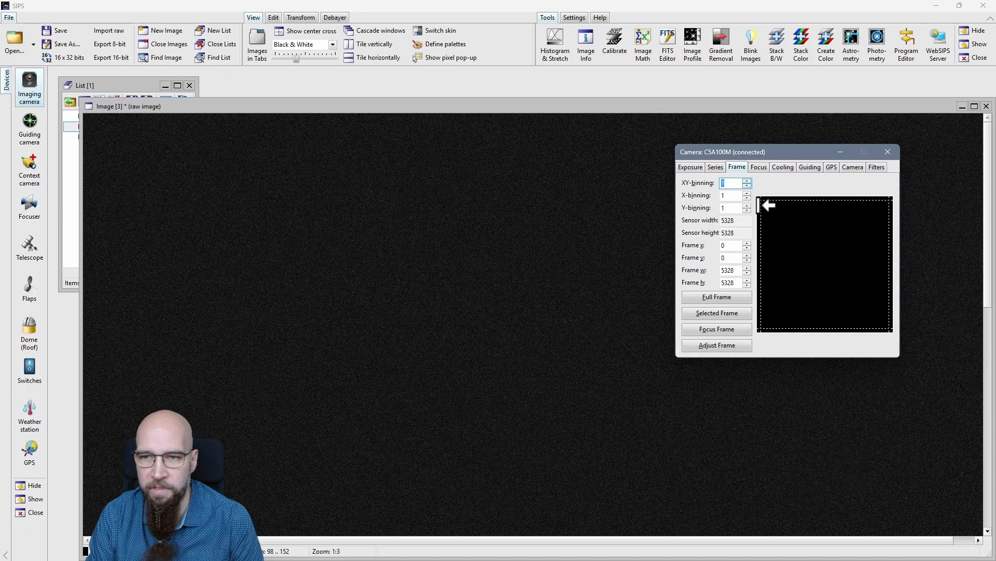
left_click_drag(762, 202, 828, 267)
left_click_drag(870, 304, 799, 226)
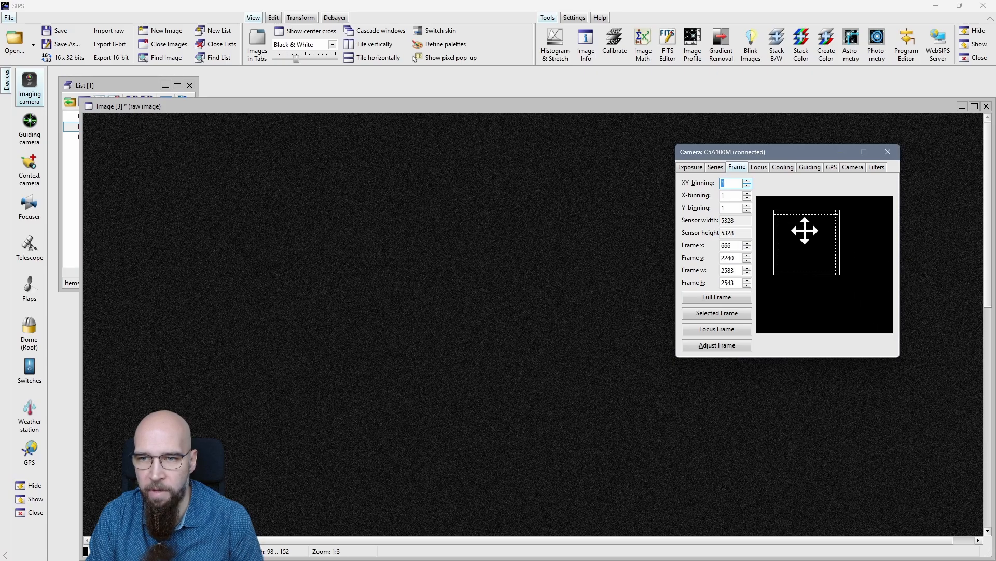
left_click(691, 167)
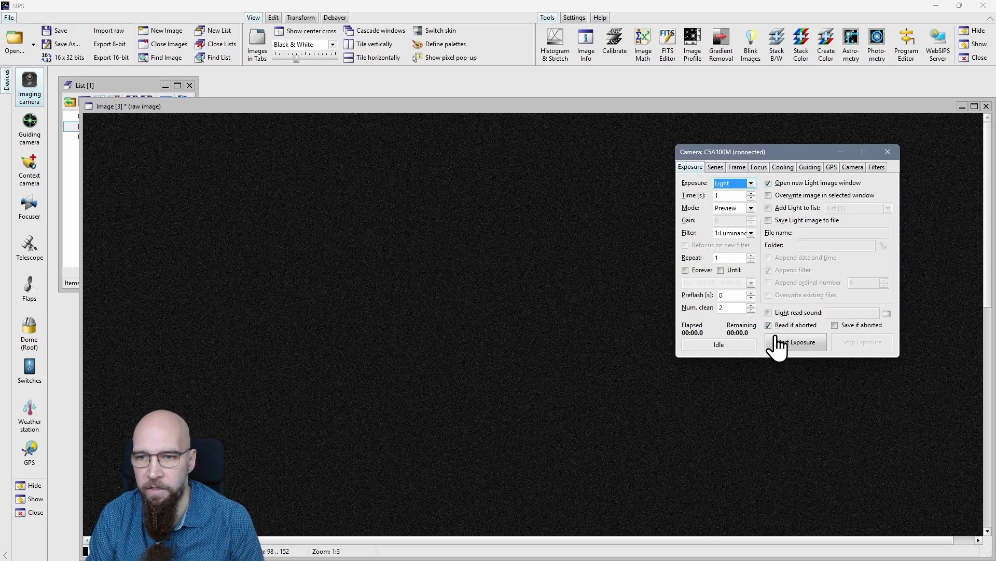
left_click(804, 341)
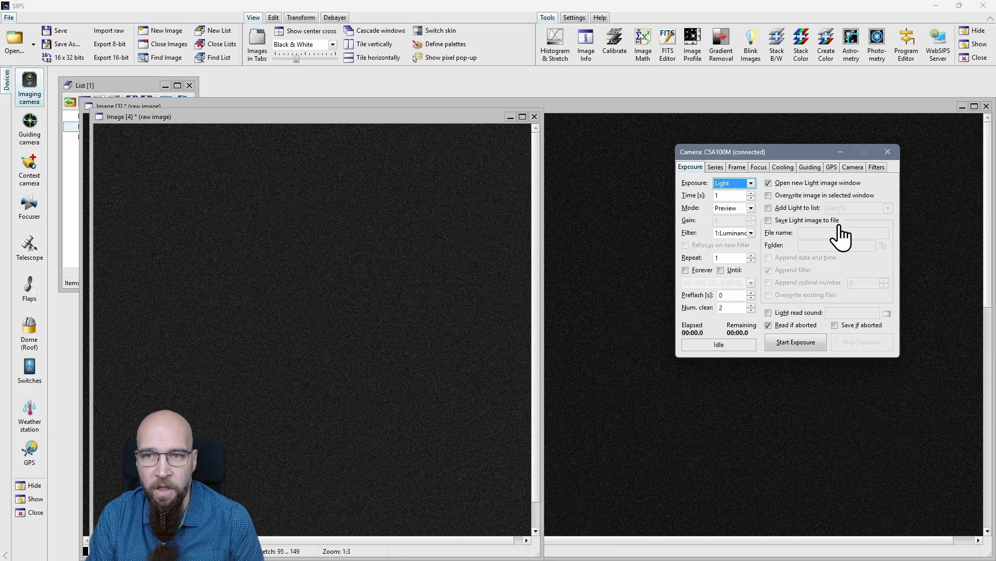
Step: Add a Light exposure row to the camera's exposure series and set its filter to Red
left_click(716, 167)
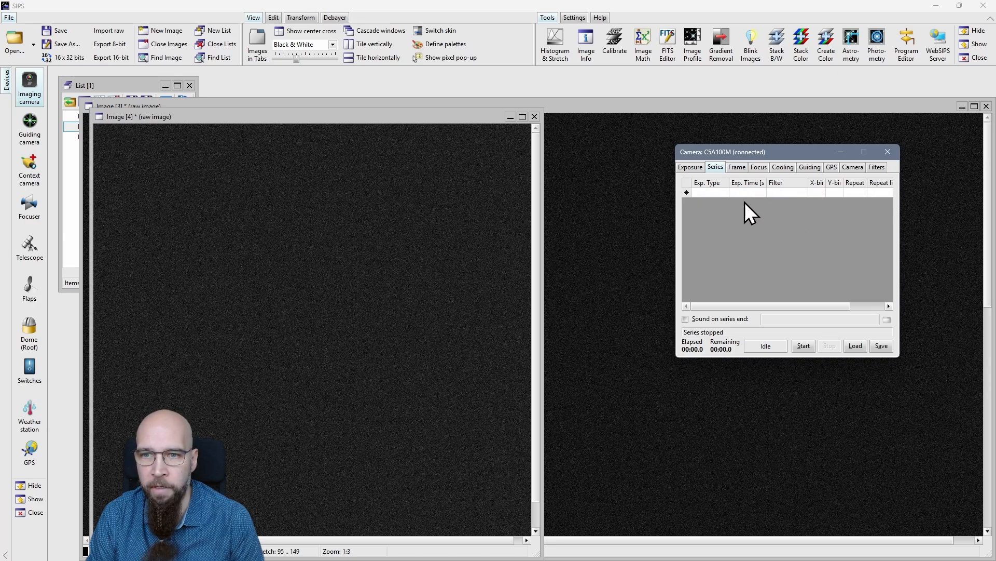
left_click(714, 194)
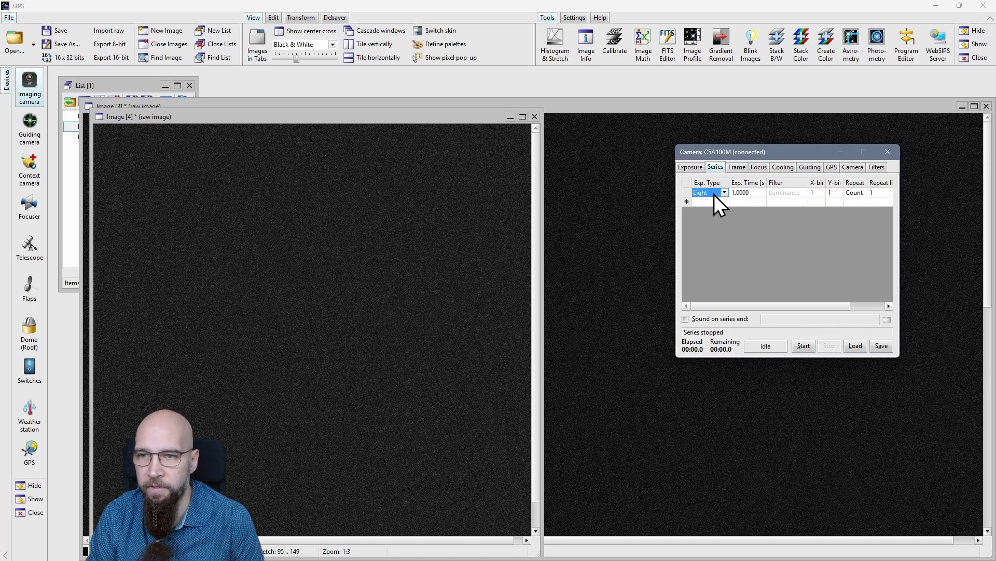
left_click(725, 193)
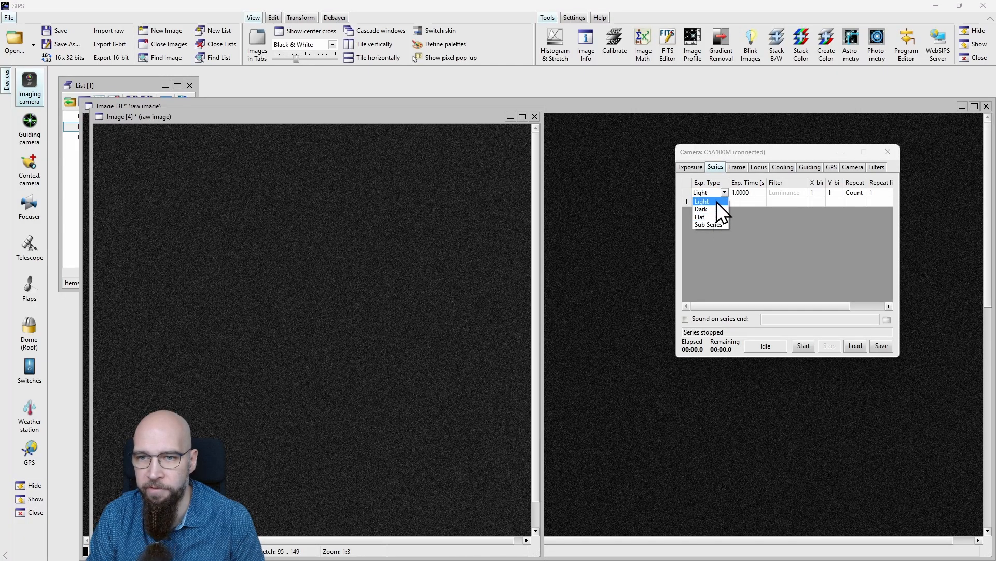
left_click(717, 202)
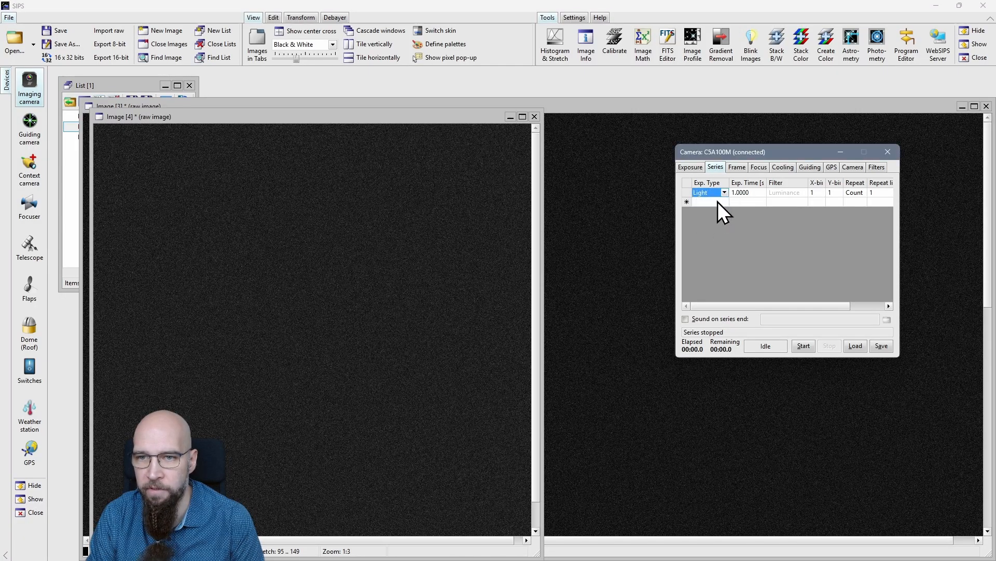
left_click(783, 194)
left_click(802, 193)
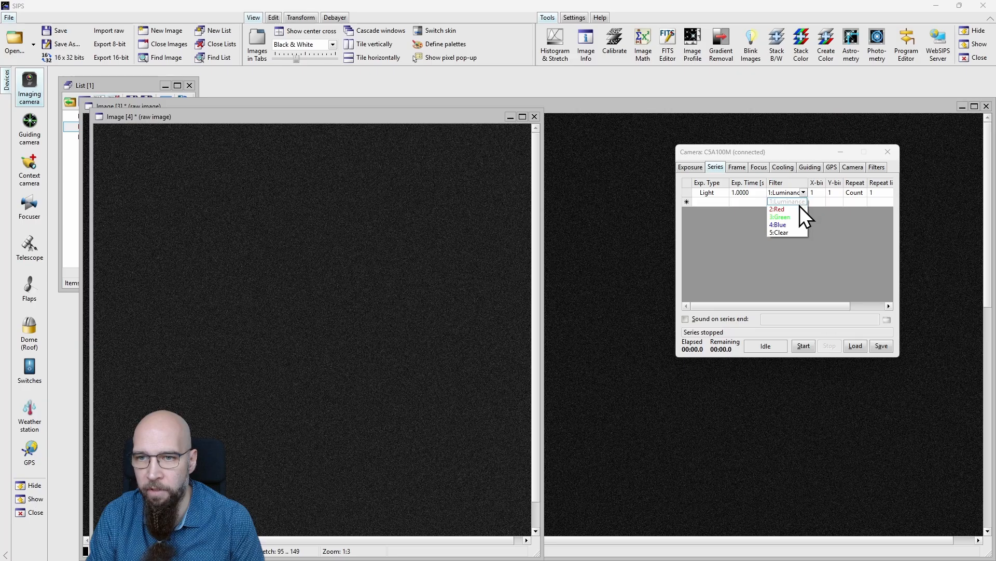
left_click(800, 209)
Step: Add two more Light exposure rows to the series, one with the Green filter and one with the Blue filter
left_click(724, 202)
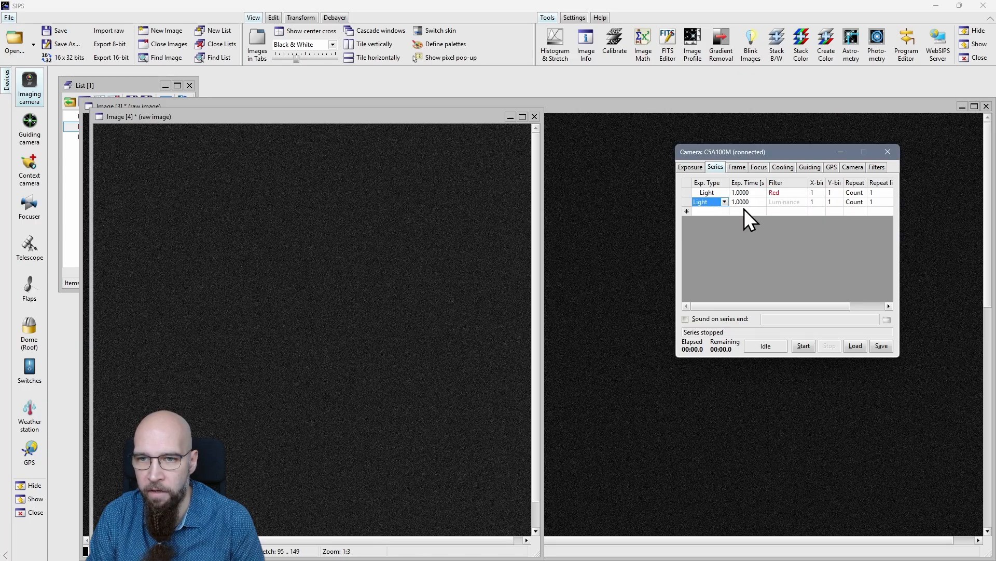
left_click(797, 202)
left_click(804, 202)
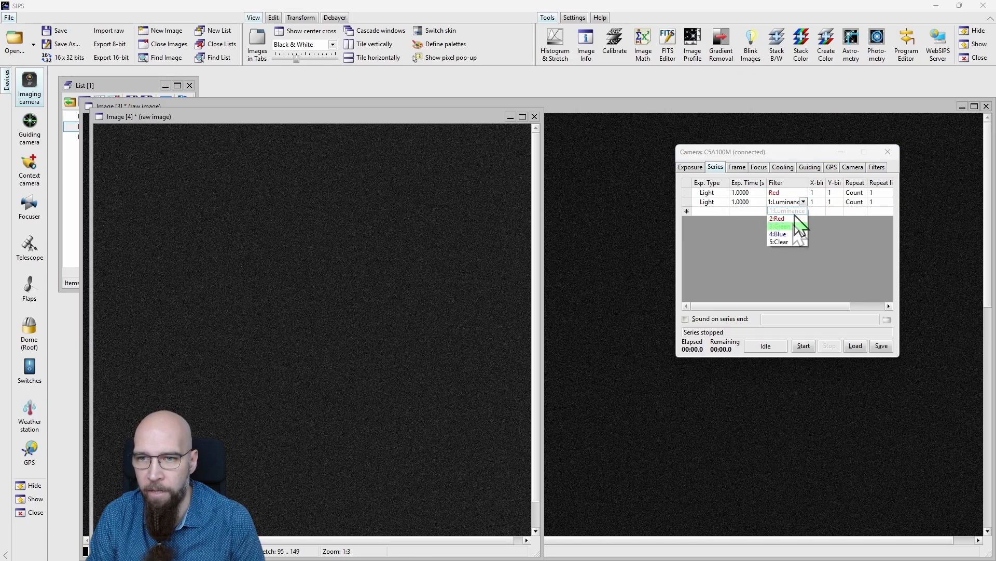
left_click(797, 227)
left_click(716, 211)
left_click(804, 211)
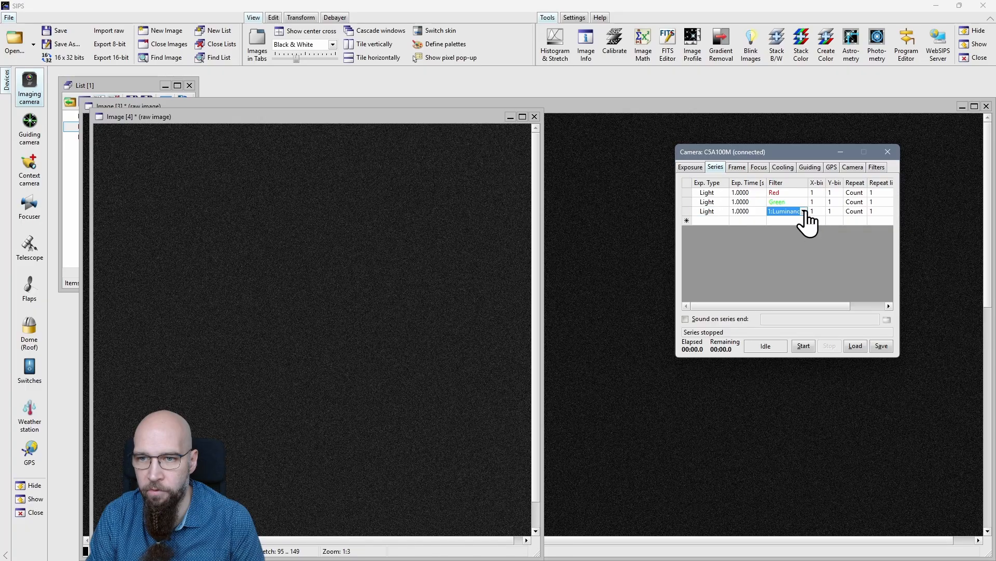
left_click(806, 213)
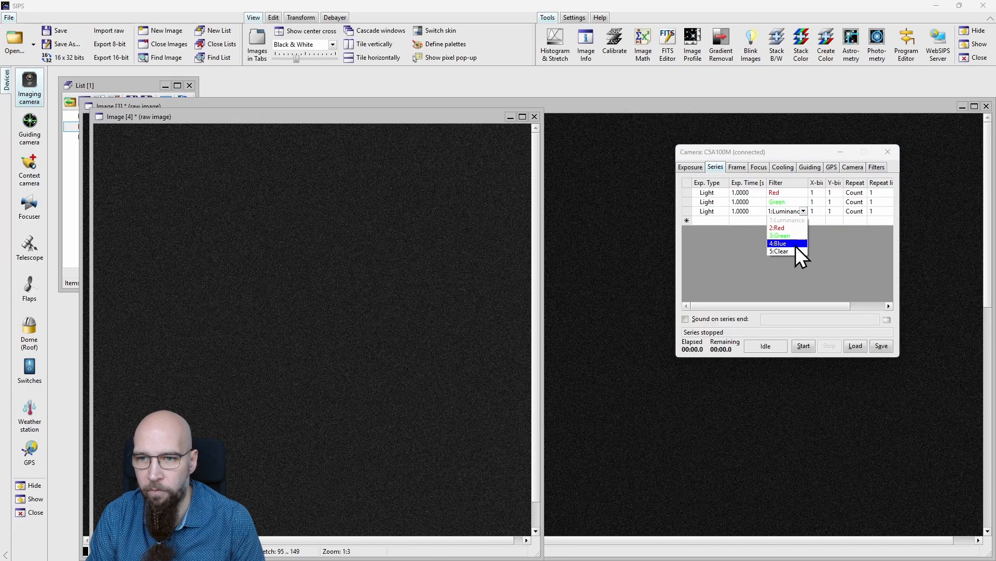
left_click(796, 244)
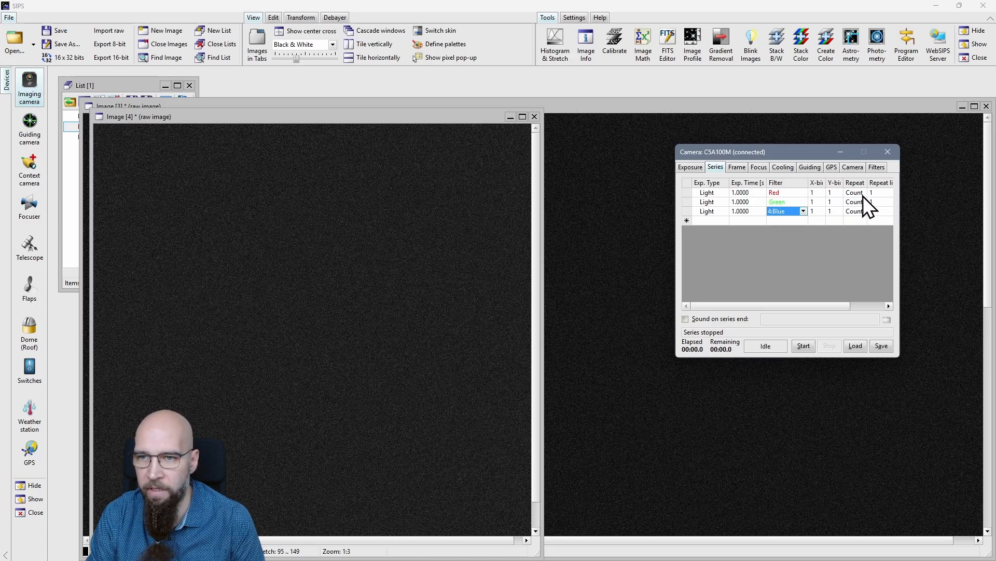
Step: Set the repeat limit of the Red, Green and Blue series rows to 10 each
left_click(799, 306)
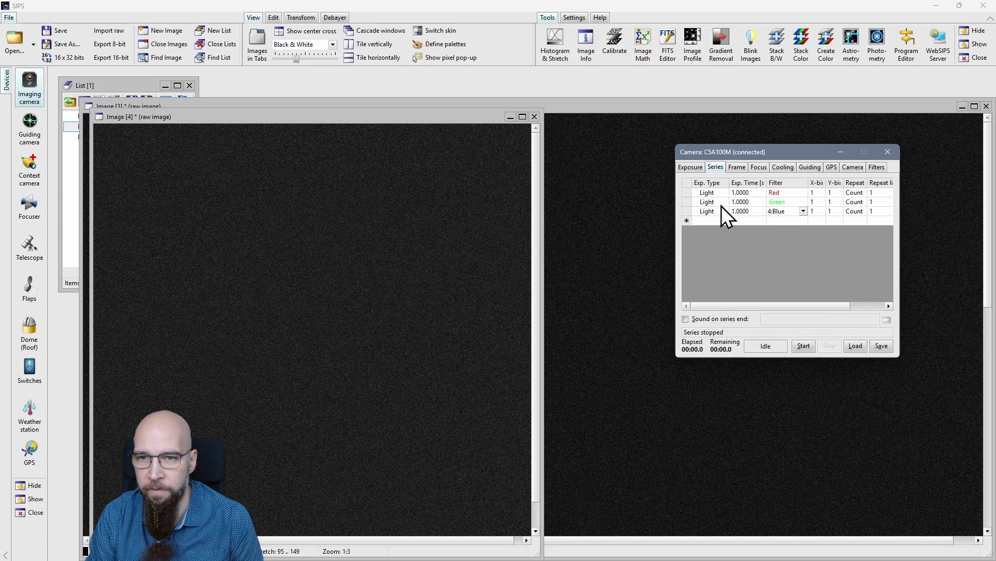
left_click(727, 220)
left_click(882, 192)
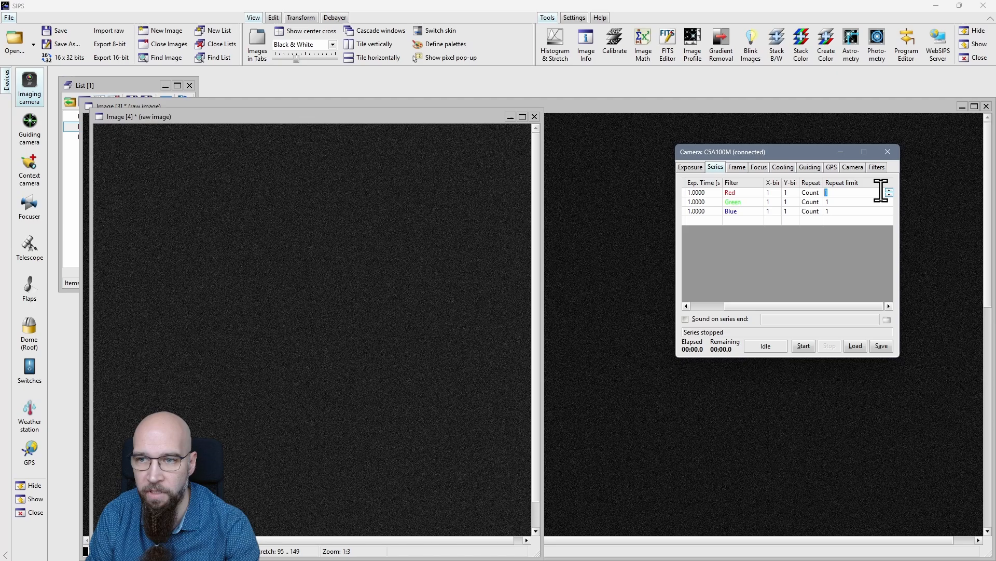
type("0")
left_click(843, 205)
left_click(846, 212)
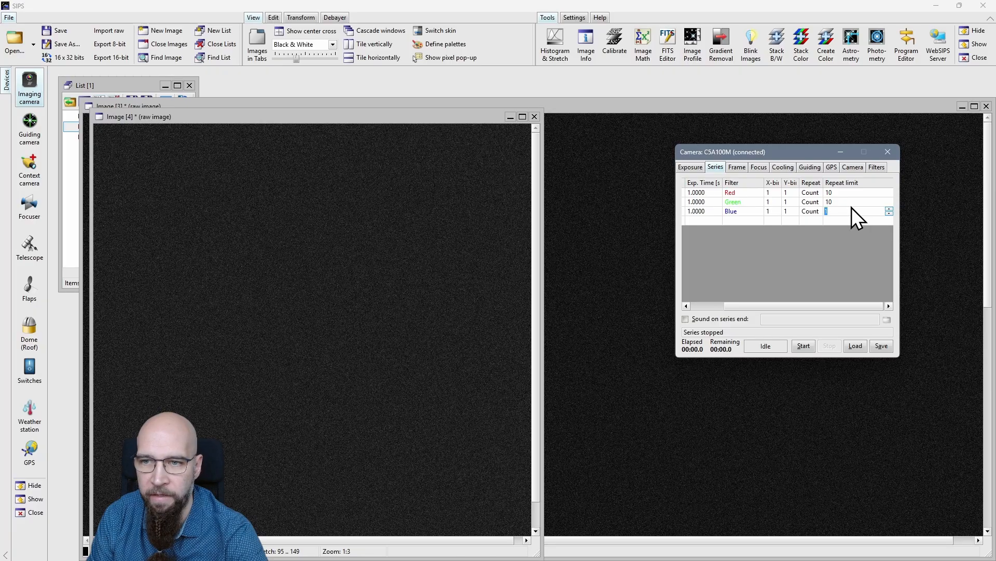
left_click_drag(758, 306, 724, 297)
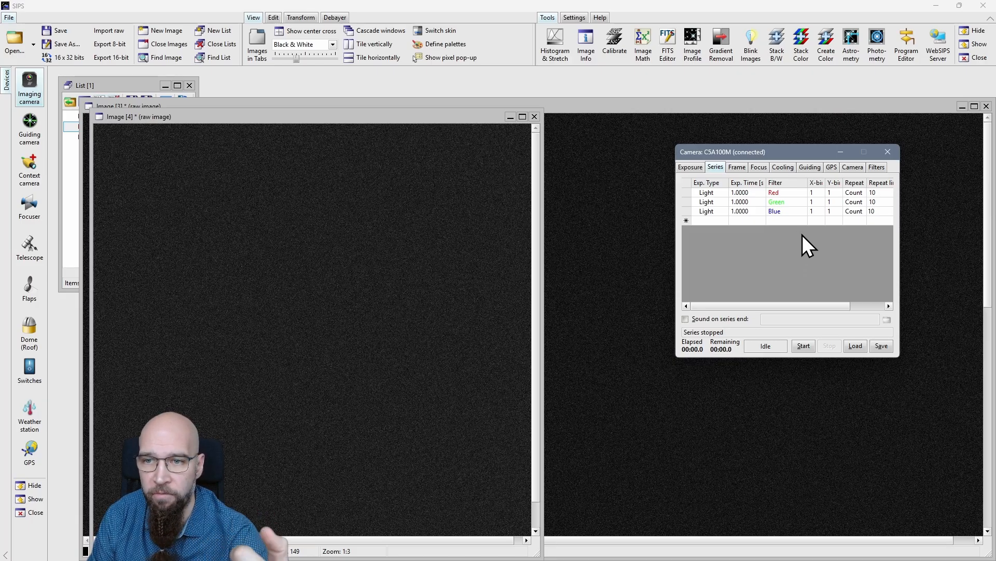
Step: Add a Sub Series row below the Blue row and give it a Light exposure with the Red filter
left_click(707, 220)
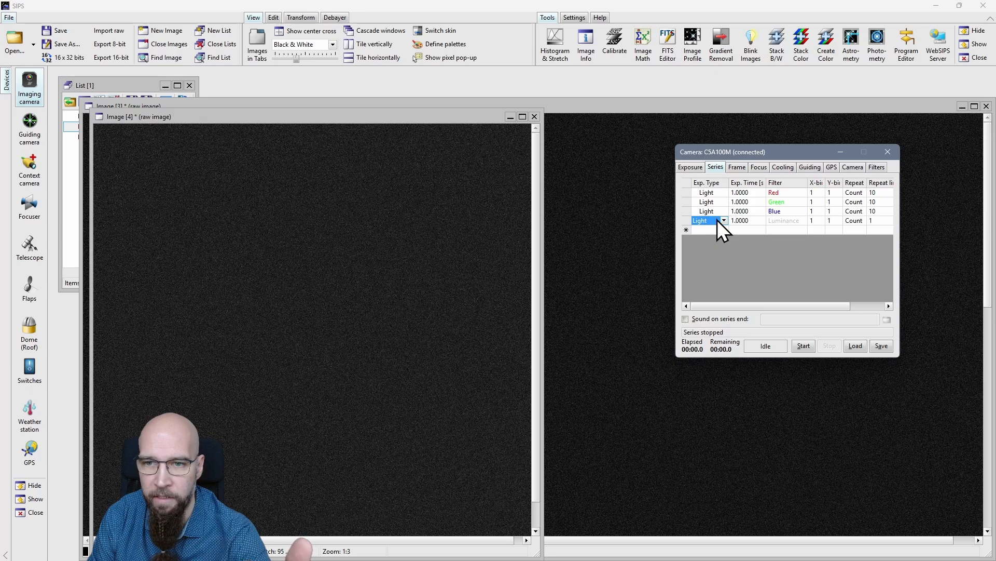
left_click(716, 220)
left_click(717, 255)
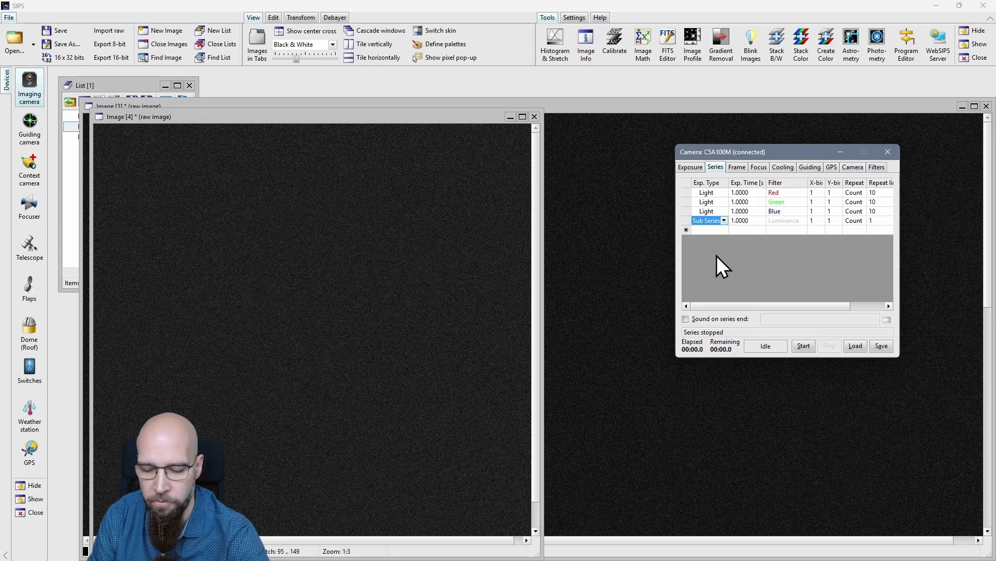
key("Return")
left_click(733, 239)
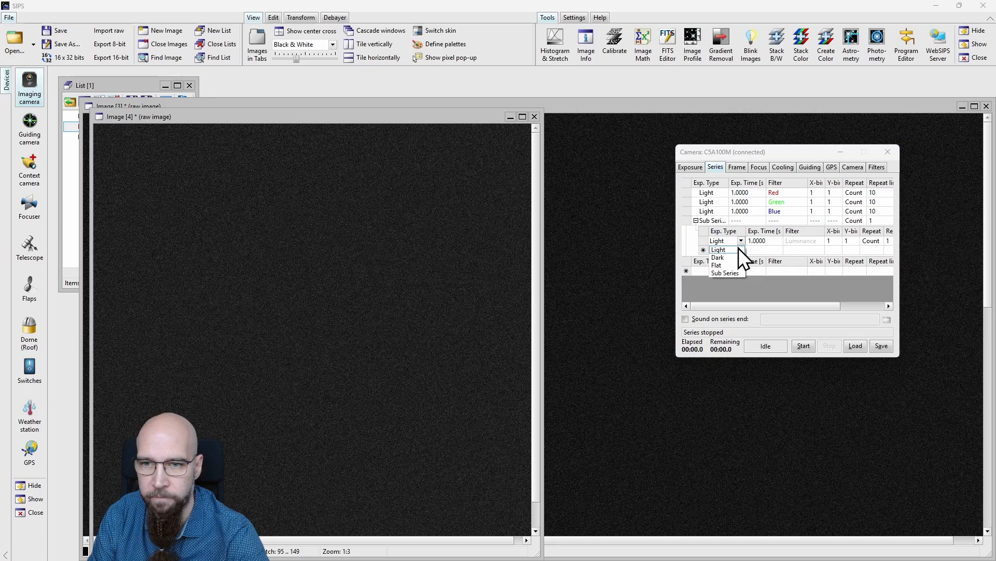
left_click(803, 241)
left_click(805, 239)
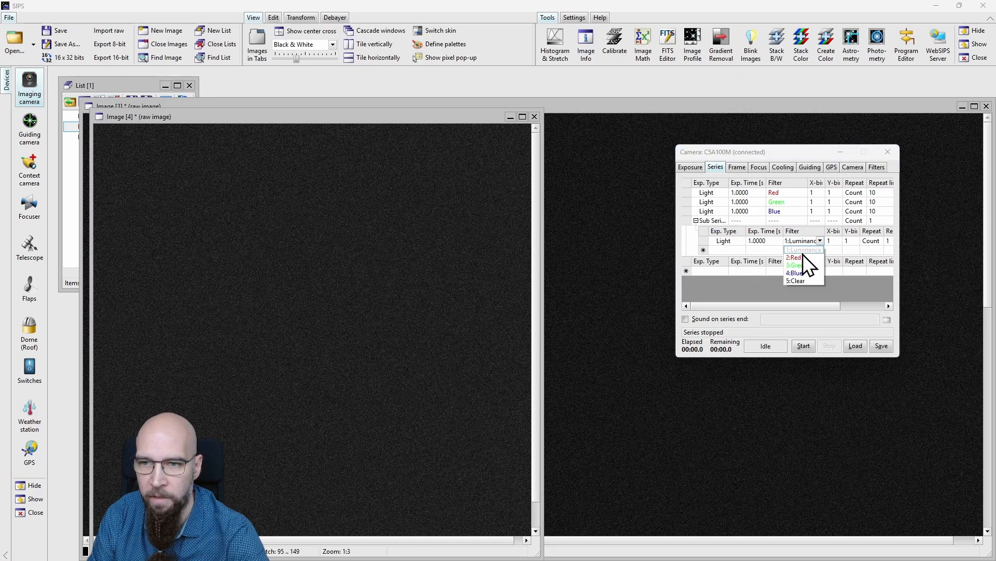
left_click(802, 255)
Step: Add Light exposures with the Green and Blue filters to the sub series
left_click(737, 253)
left_click(800, 251)
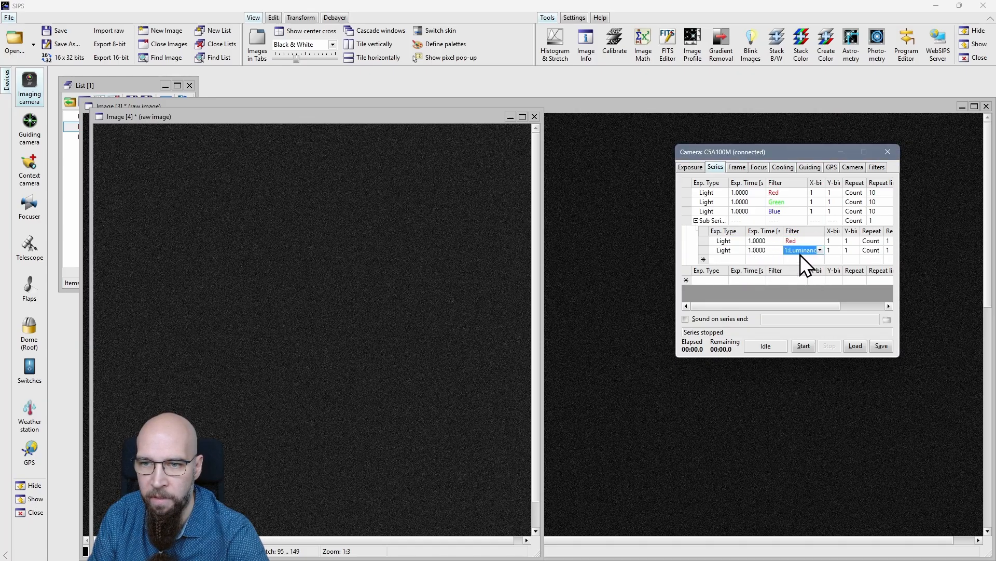
left_click(820, 250)
left_click(814, 279)
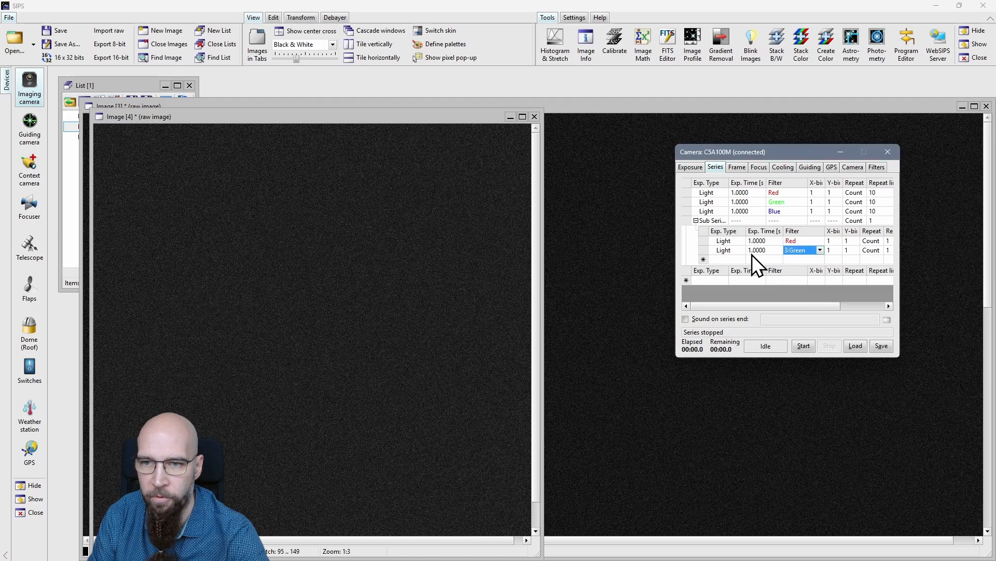
left_click(751, 260)
left_click(813, 261)
left_click(819, 259)
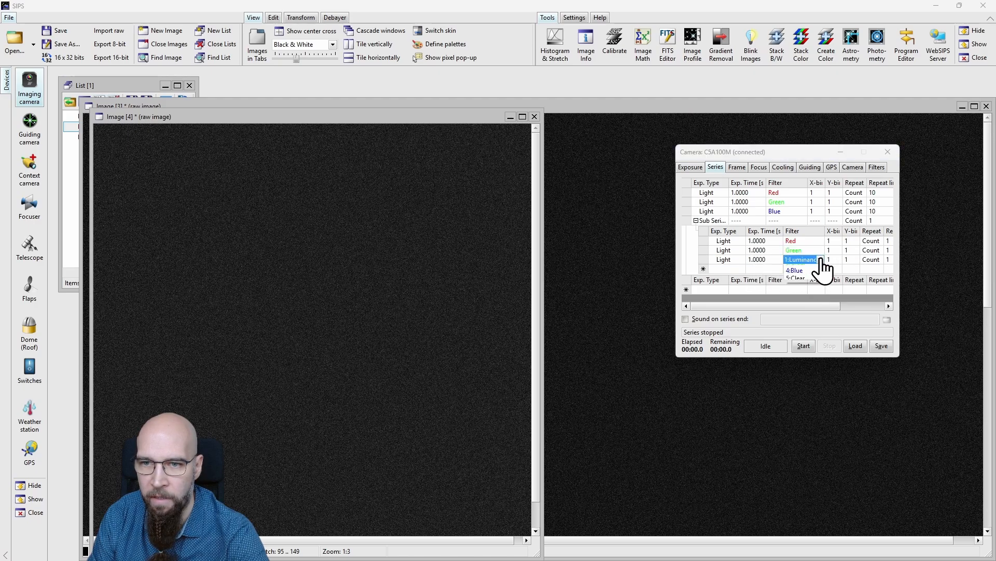
left_click(808, 292)
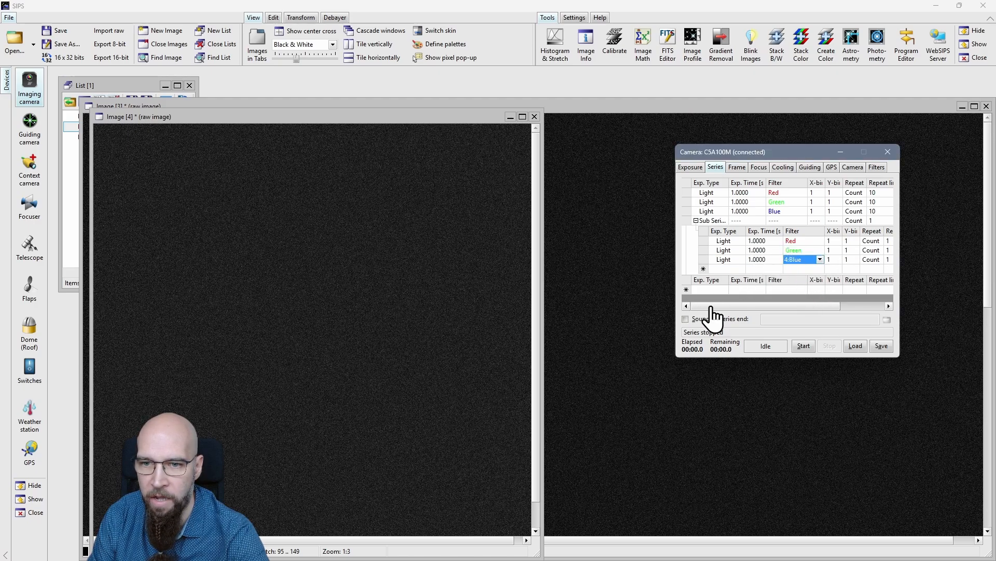
Step: Set the sub series' repeat limit to 10 and add another Light row to the main series after it
left_click(874, 220)
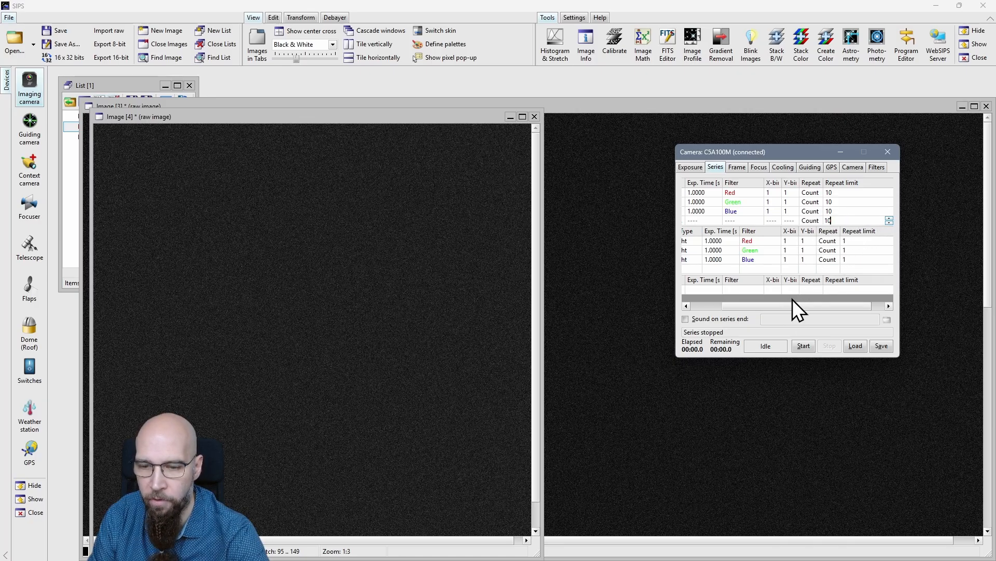
left_click(804, 290)
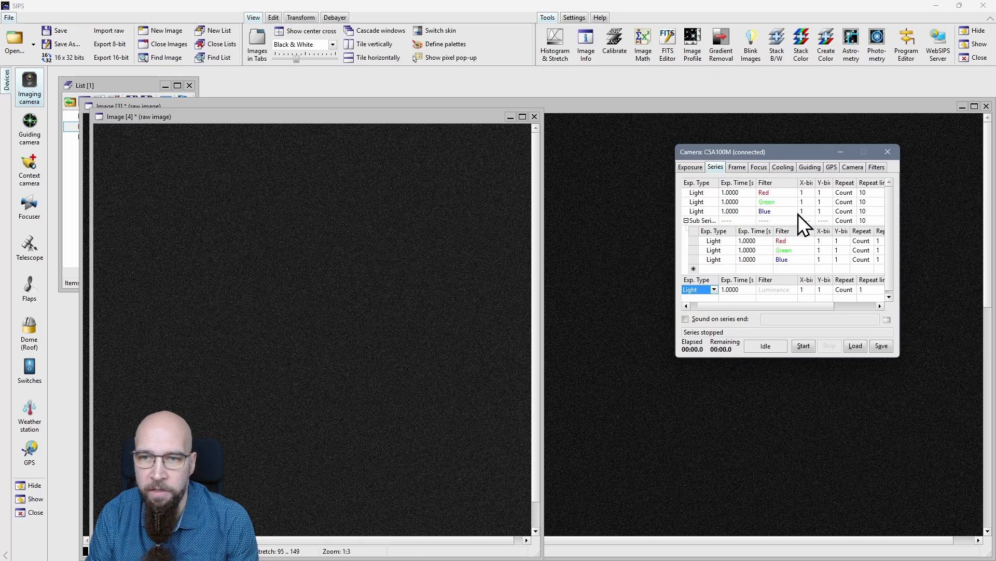
Step: Enable saving Light images to a file in the exposure settings, and run the series, stopping it during the Green exposures
left_click(695, 167)
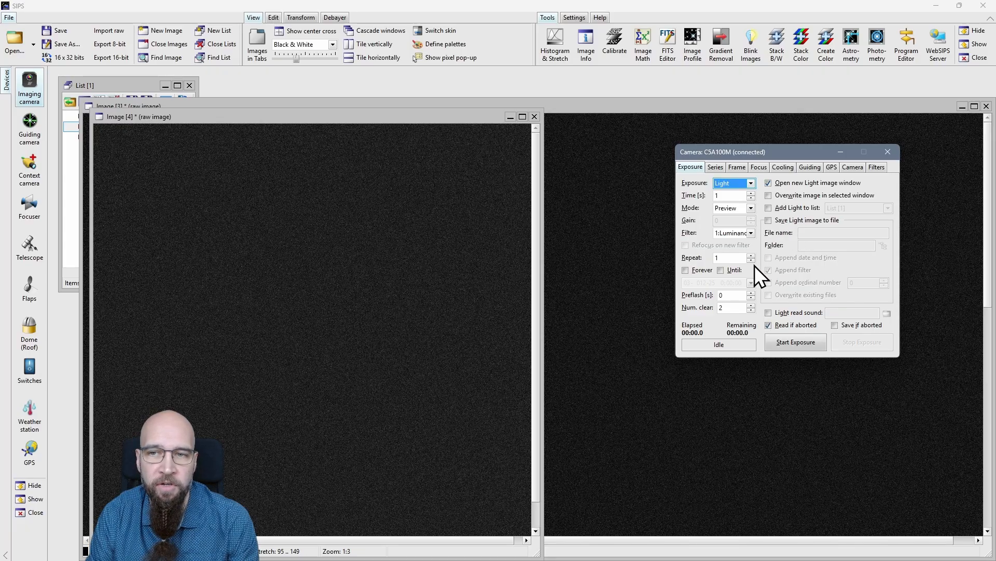
left_click(770, 221)
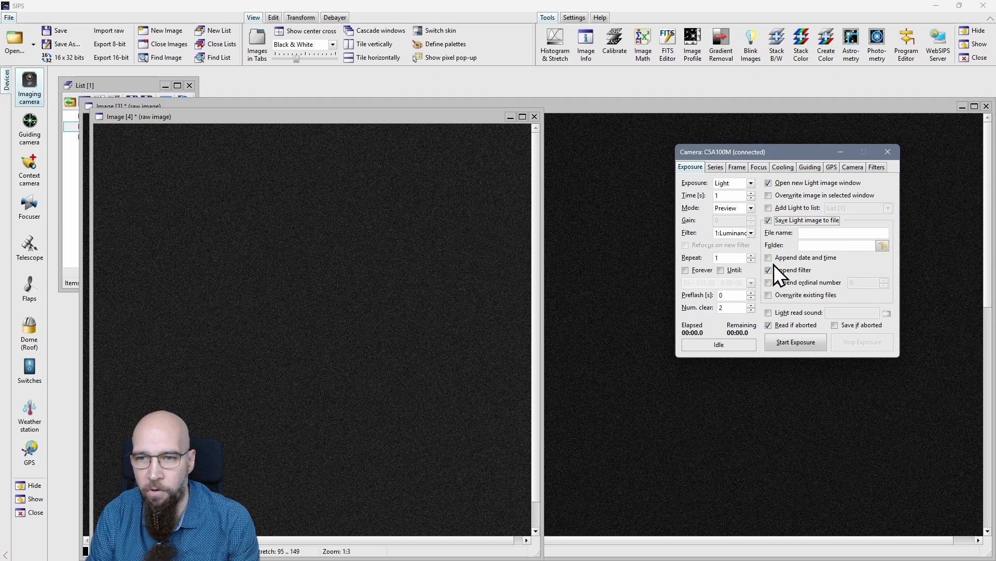
left_click(718, 169)
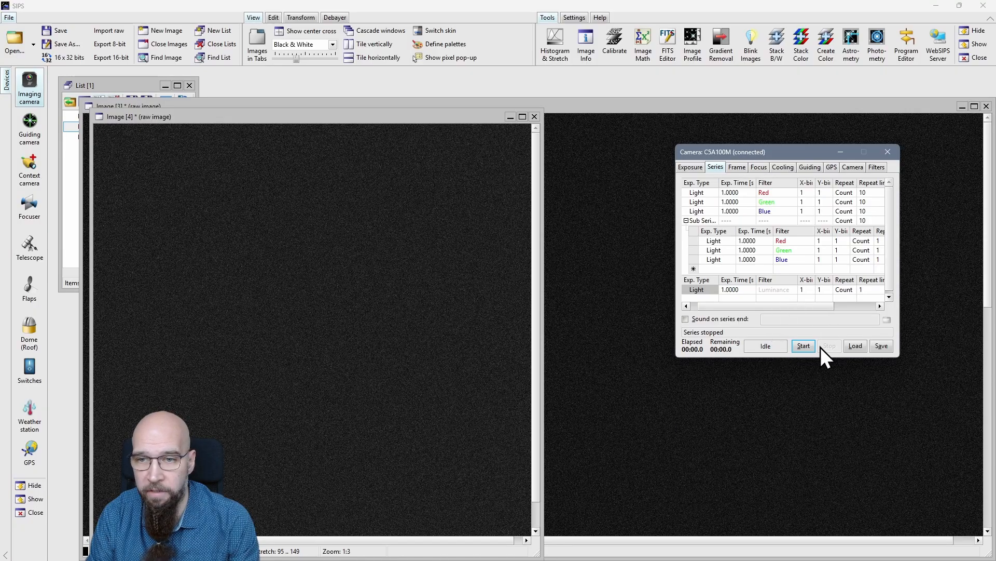
left_click(800, 351)
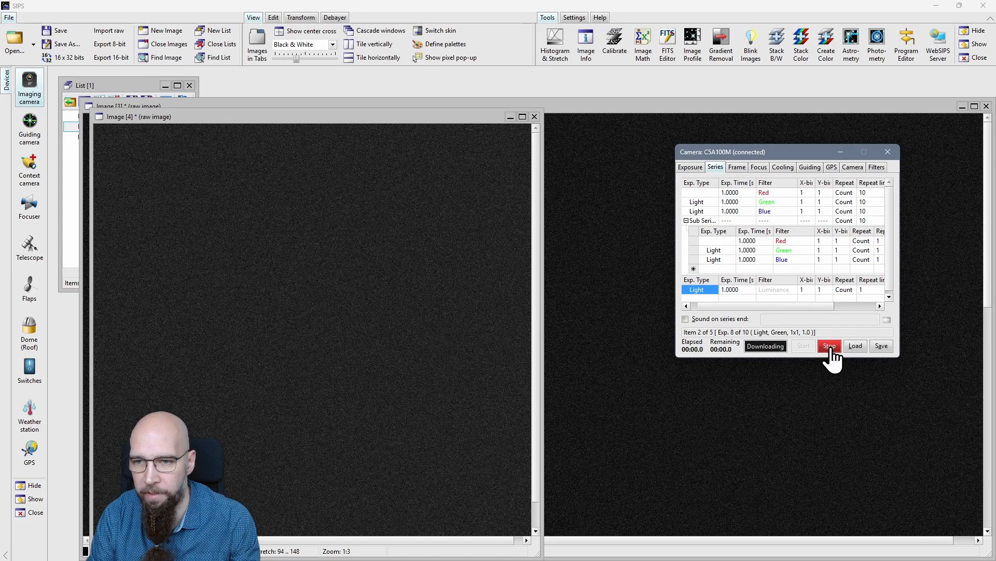
left_click(830, 347)
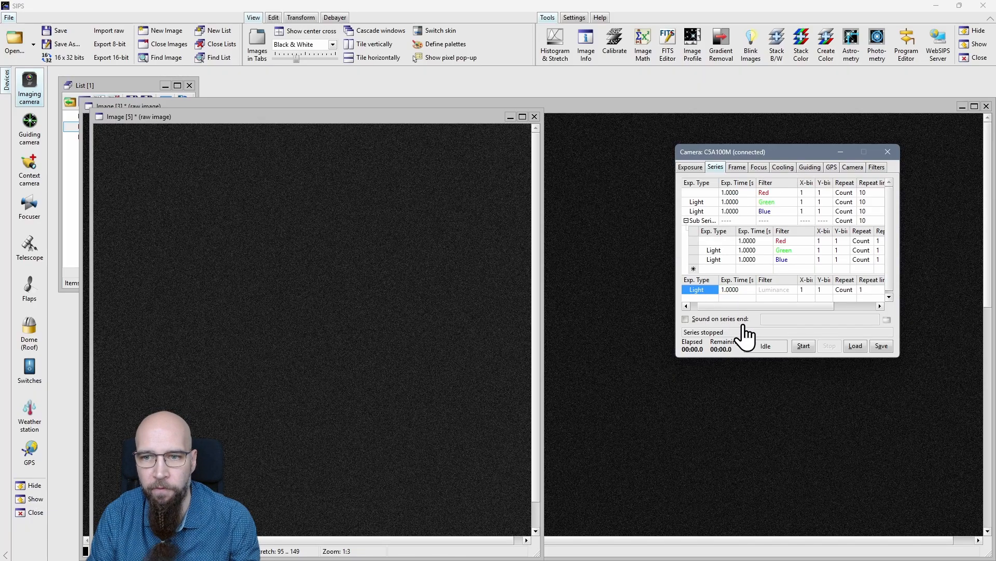
Step: View the file dialogs for saving and loading a SIPS series file, closing each without choosing a file
left_click(883, 346)
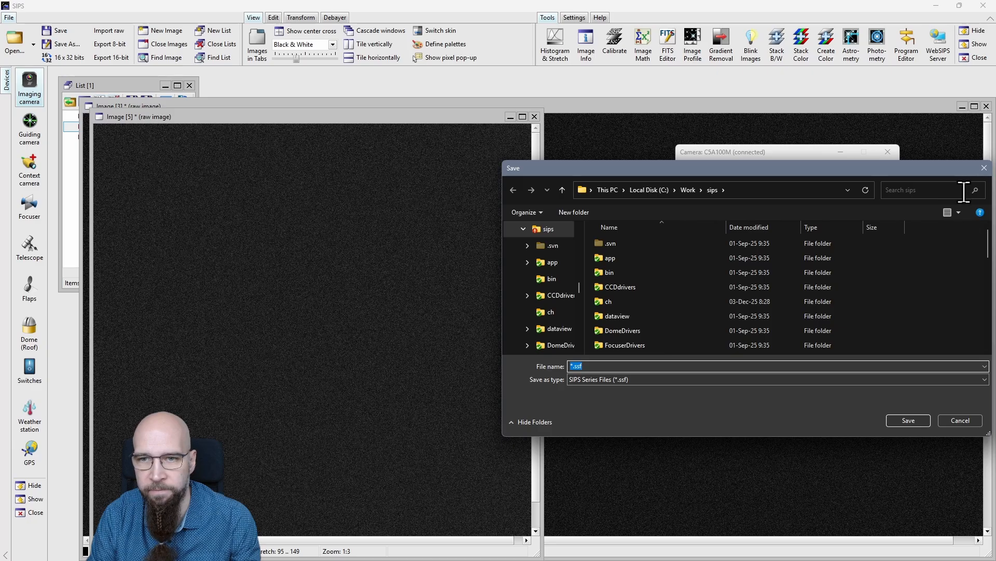
left_click(984, 168)
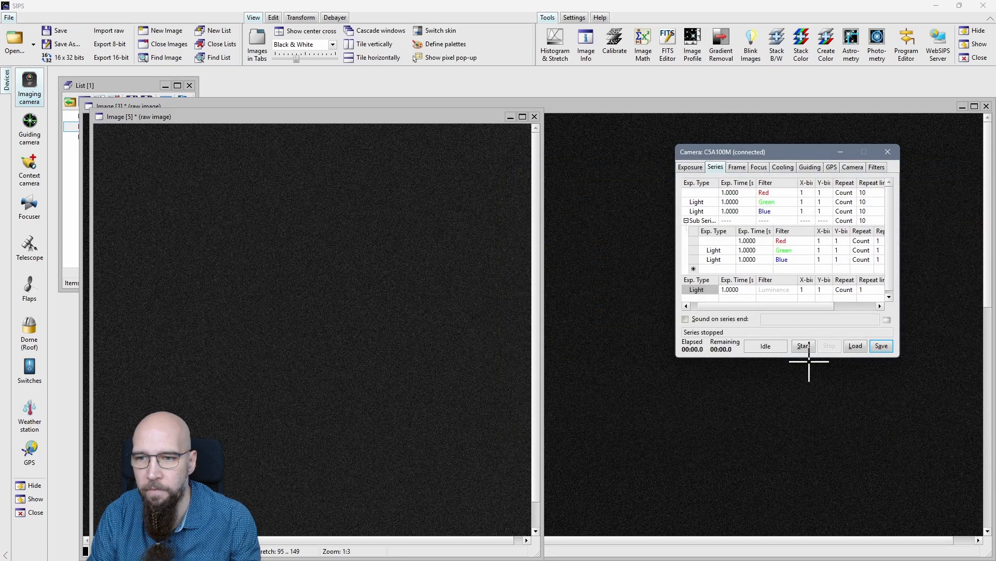
left_click(855, 346)
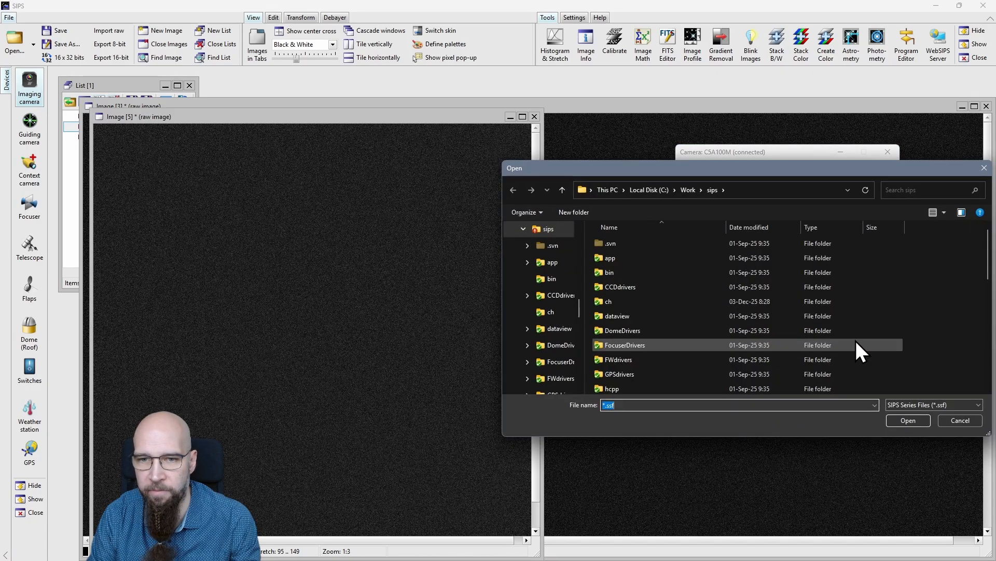
left_click(984, 168)
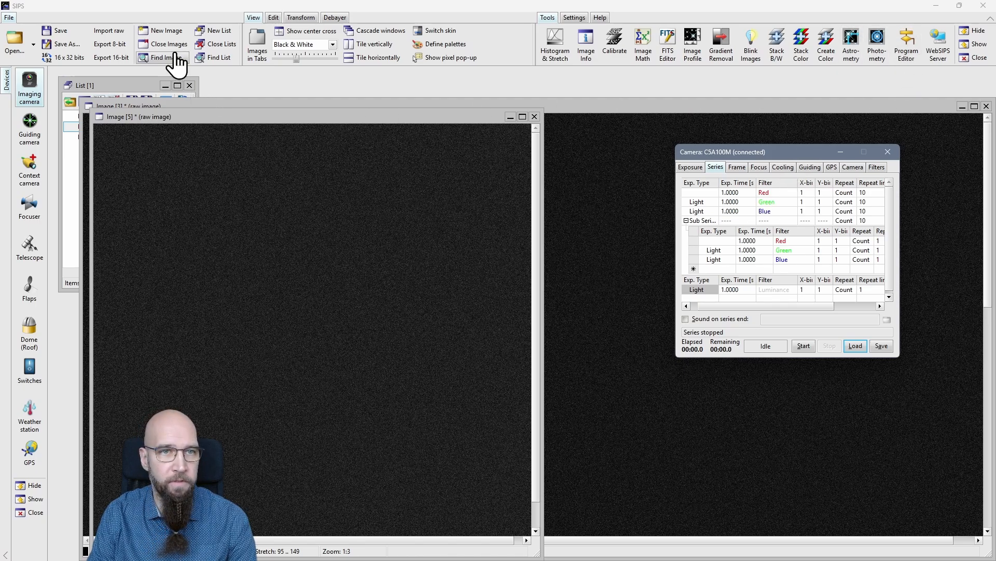
Step: Close all open images and the List [1] image list
left_click(167, 44)
left_click(493, 333)
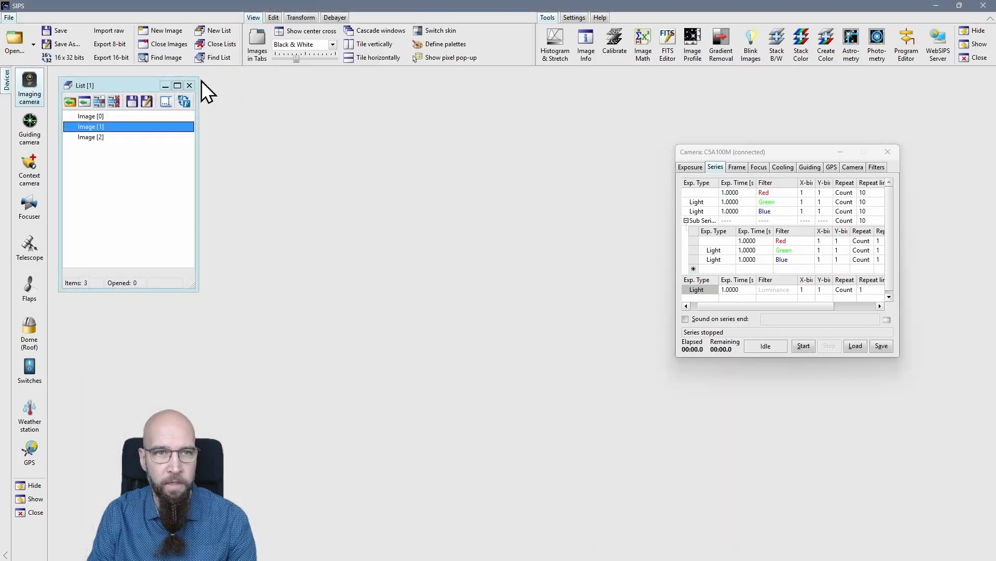
left_click(190, 86)
left_click(147, 216)
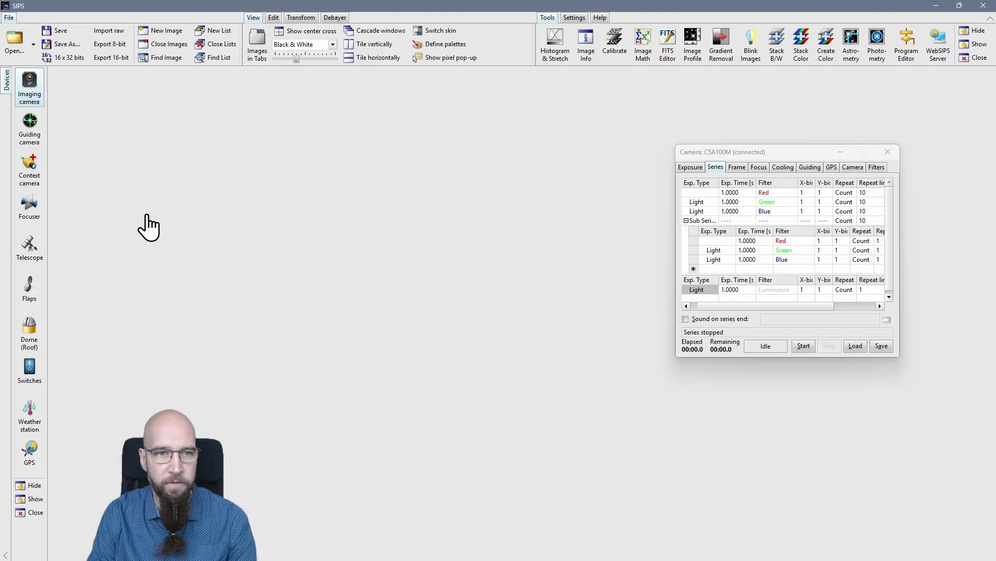
Step: Close the C5A100M camera control window and open the Program Editor
left_click(887, 151)
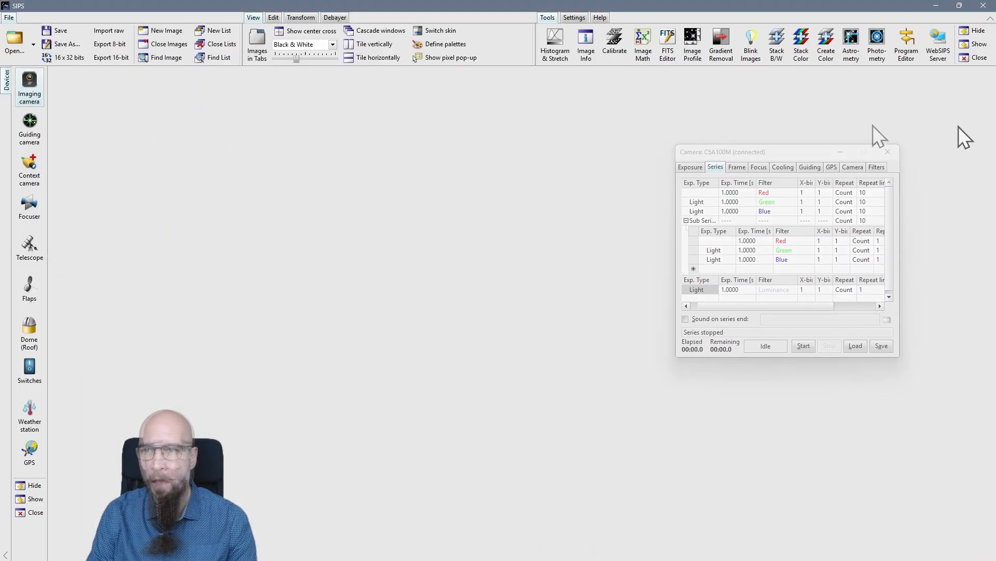
left_click(907, 49)
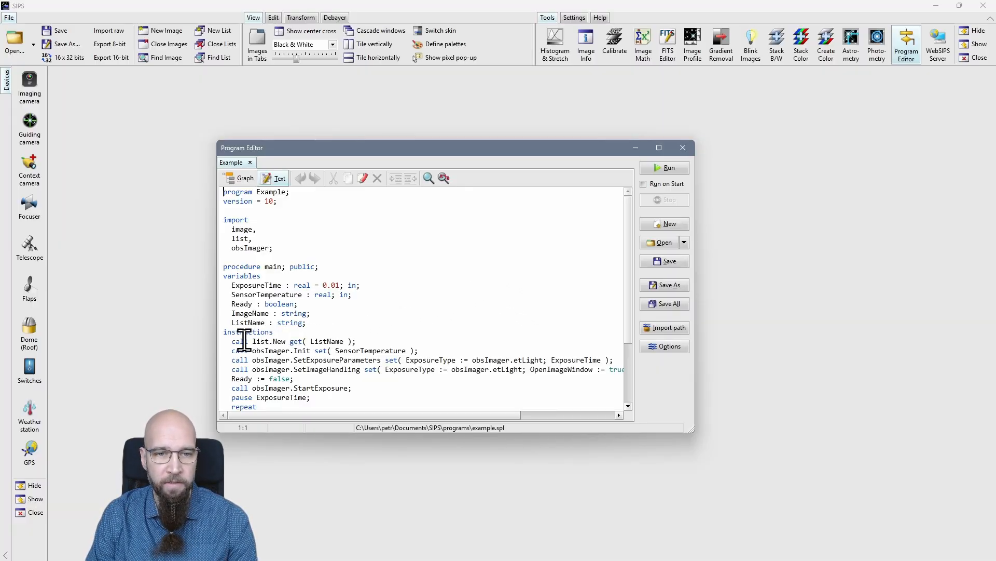
Step: Examine the Example program's calls for creating a list, initializing the imager, setting exposure parameters, adding the image to the list and closing it
left_click_drag(232, 341, 336, 343)
mouse_move(418, 350)
left_mouse_down()
mouse_move(291, 351)
mouse_move(419, 351)
left_mouse_up()
left_click(309, 363)
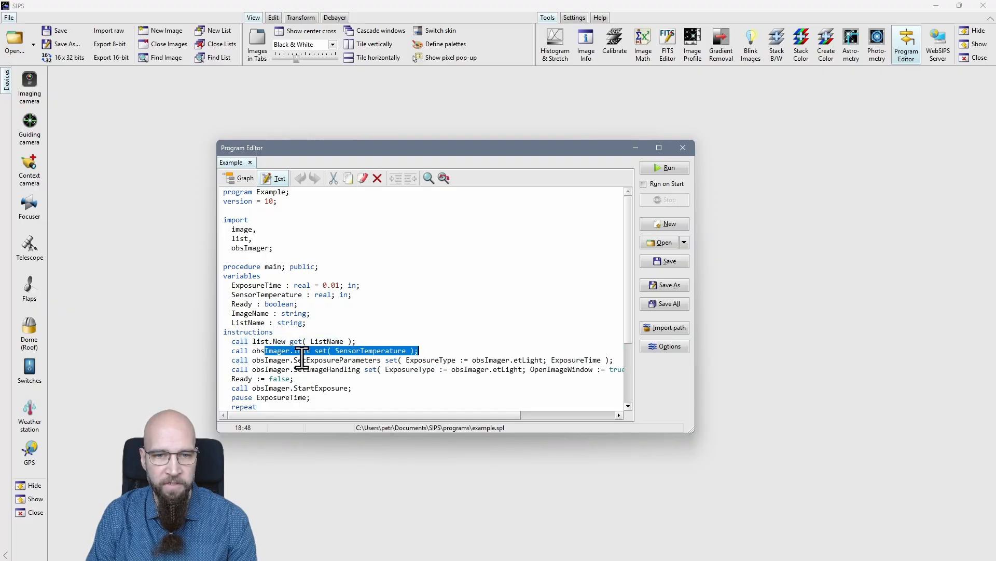
left_click_drag(290, 359, 378, 361)
scroll(309, 376, "down", 2)
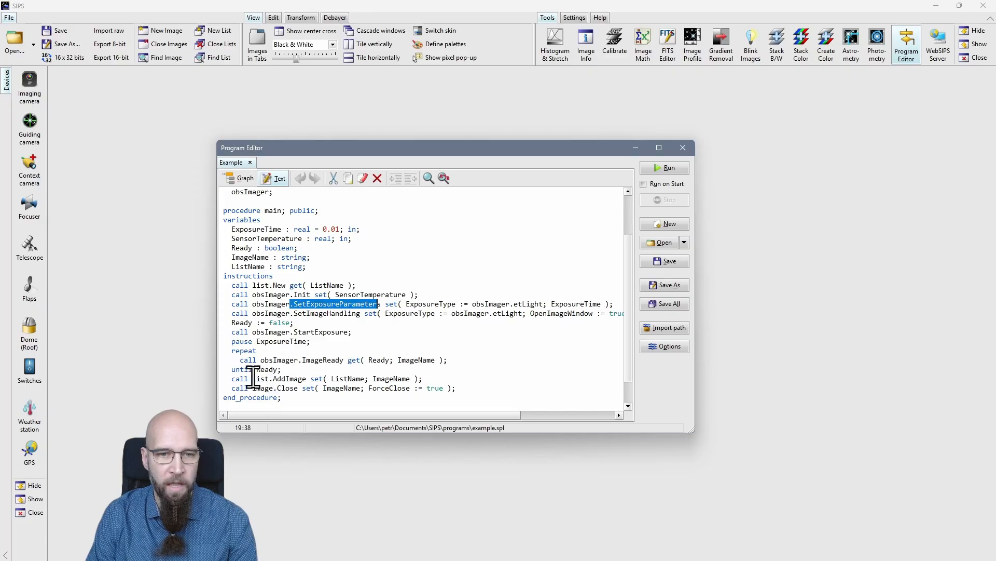
left_click_drag(249, 378, 382, 378)
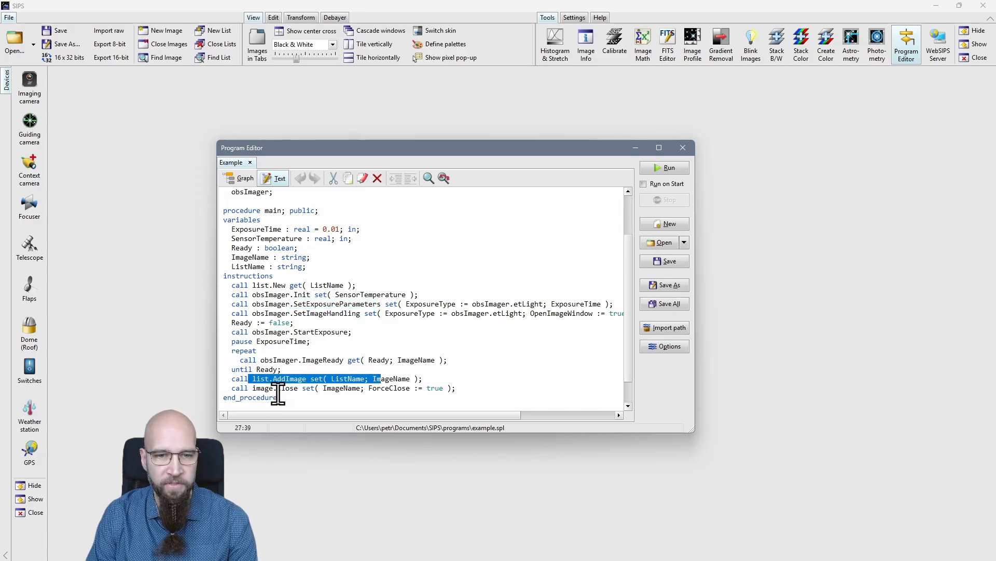
left_click_drag(270, 387, 348, 389)
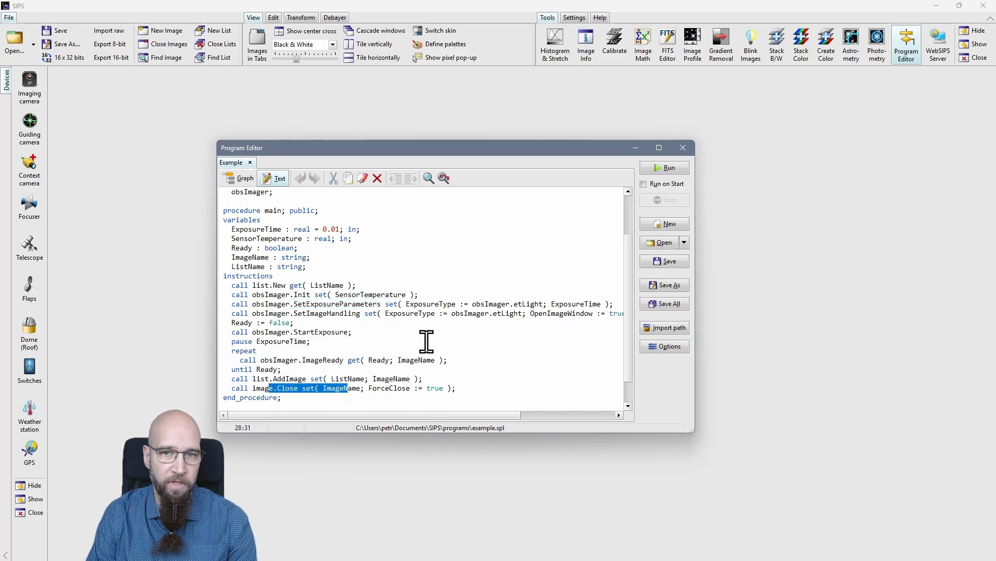
Step: Run the Example program's main procedure with its default input parameters and open the captured image from the new image list
left_click(669, 169)
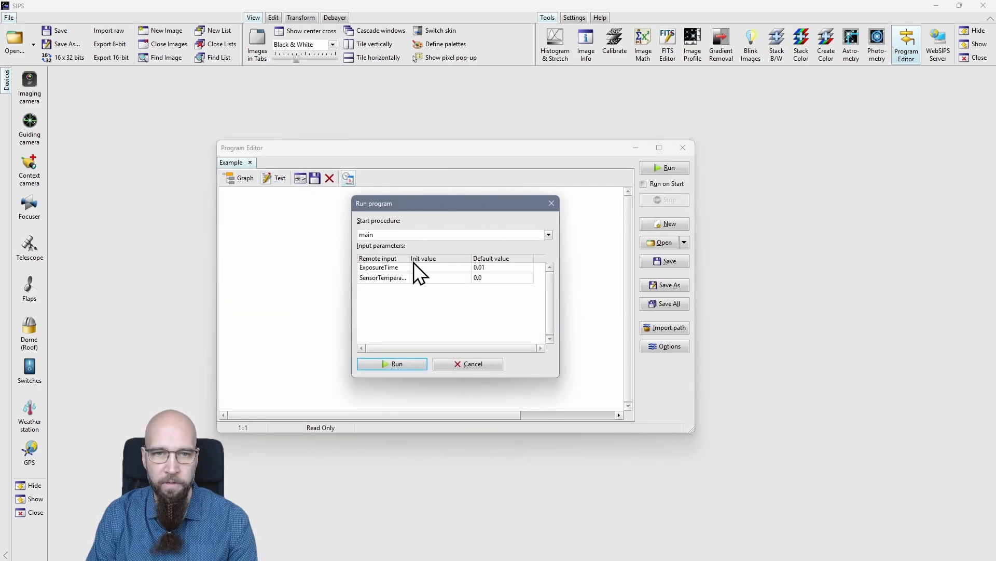
left_click(406, 365)
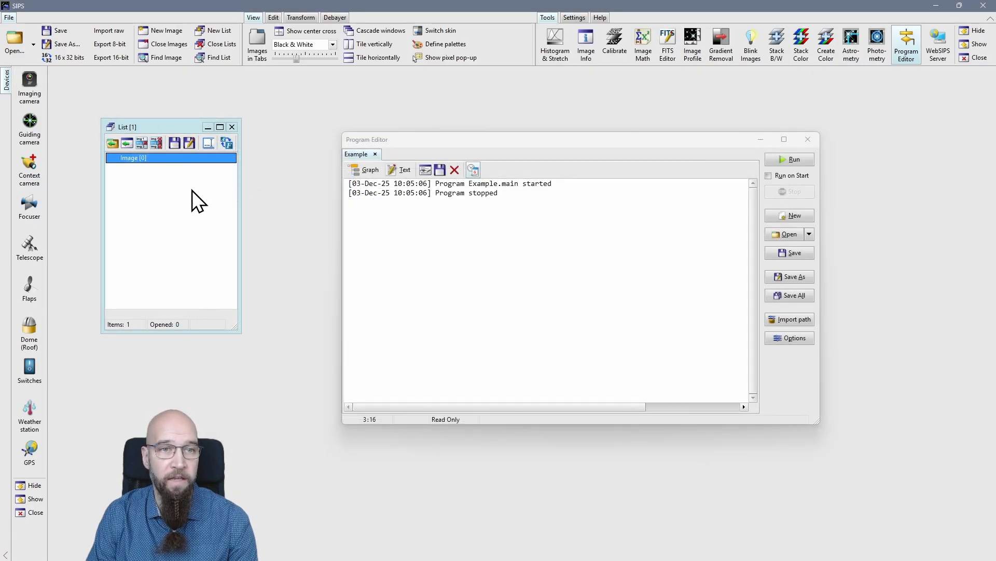
double_click(136, 159)
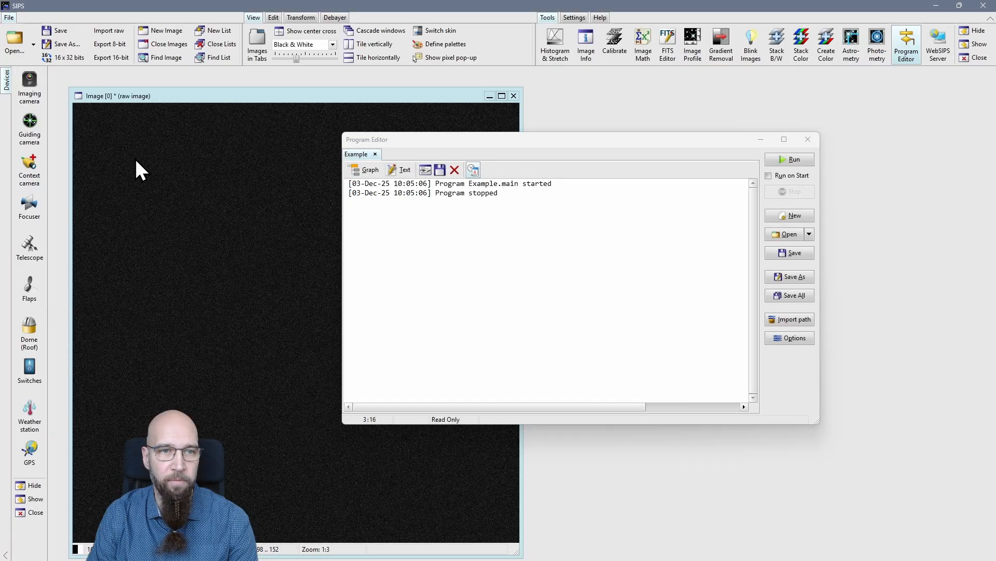